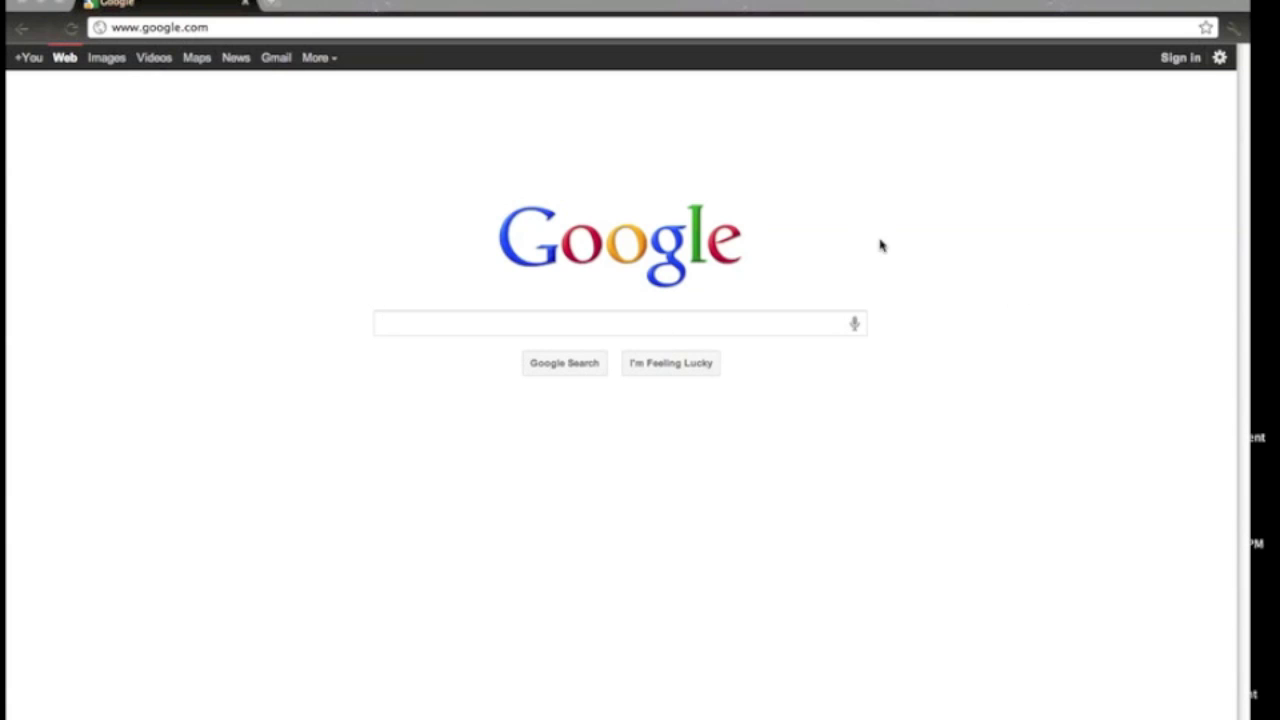
Sign in with the university account's e-mail and password, then switch to Google Sites.
click(1180, 57)
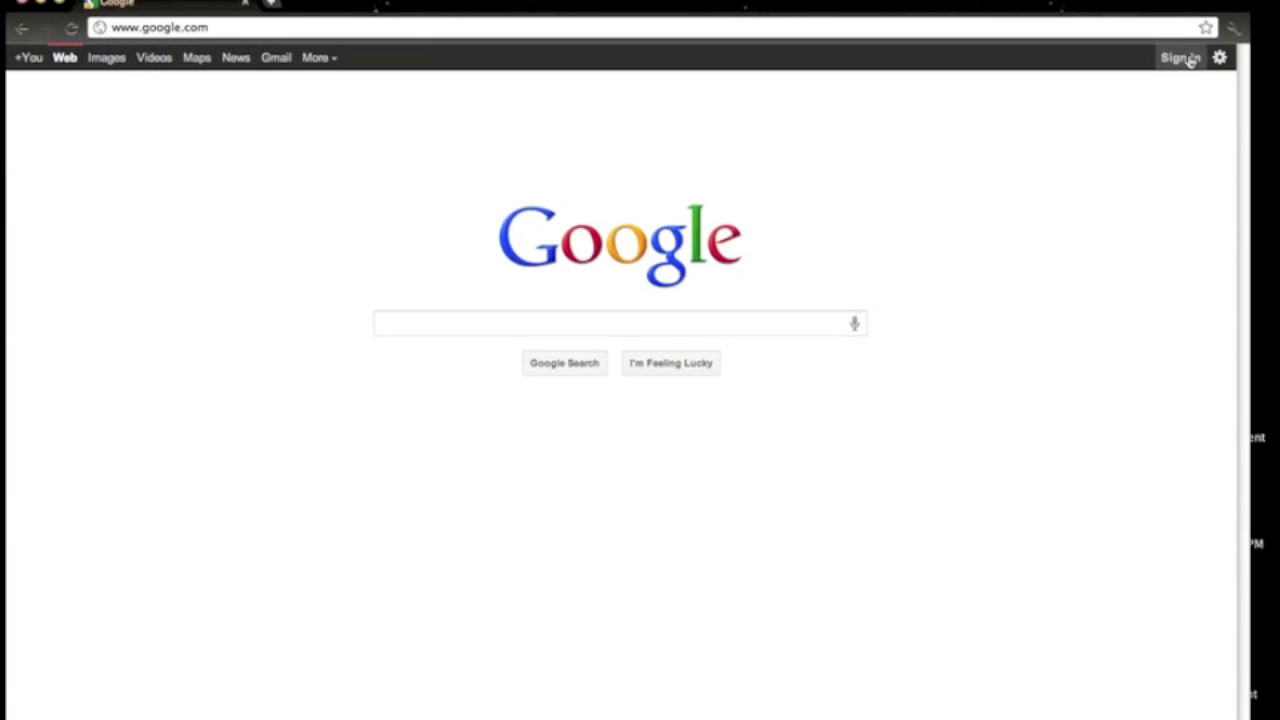
click(922, 222)
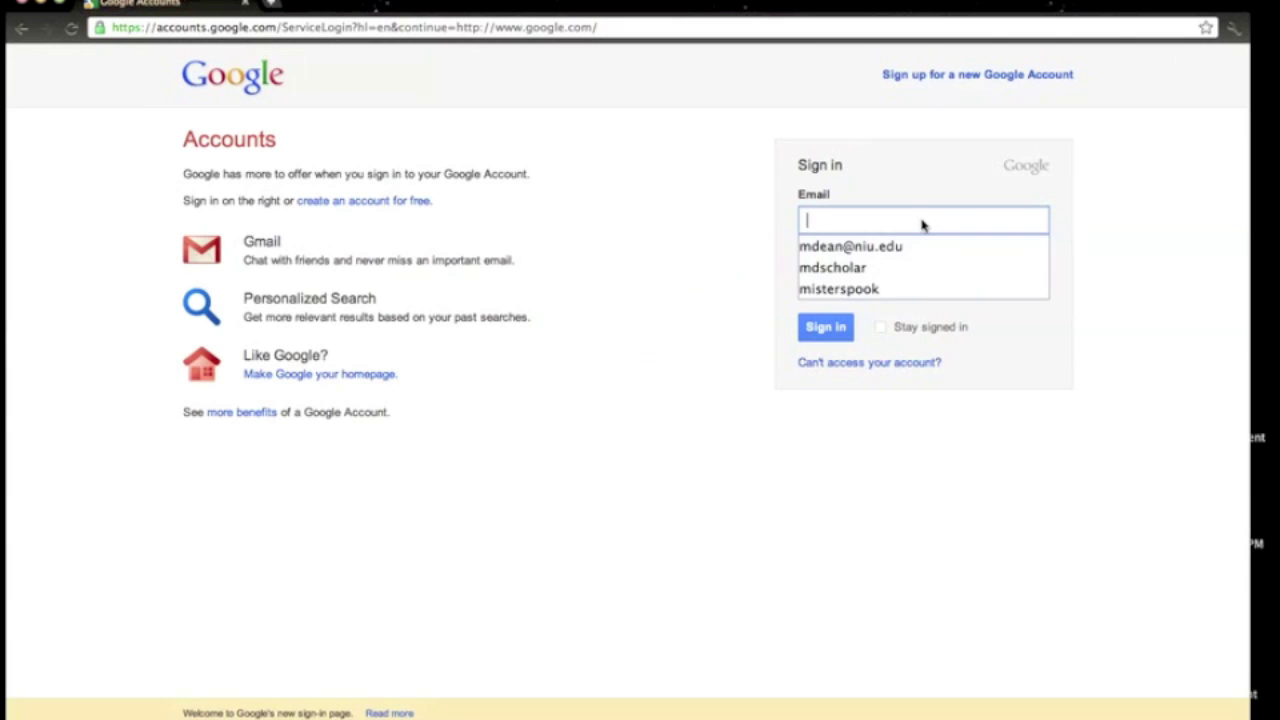
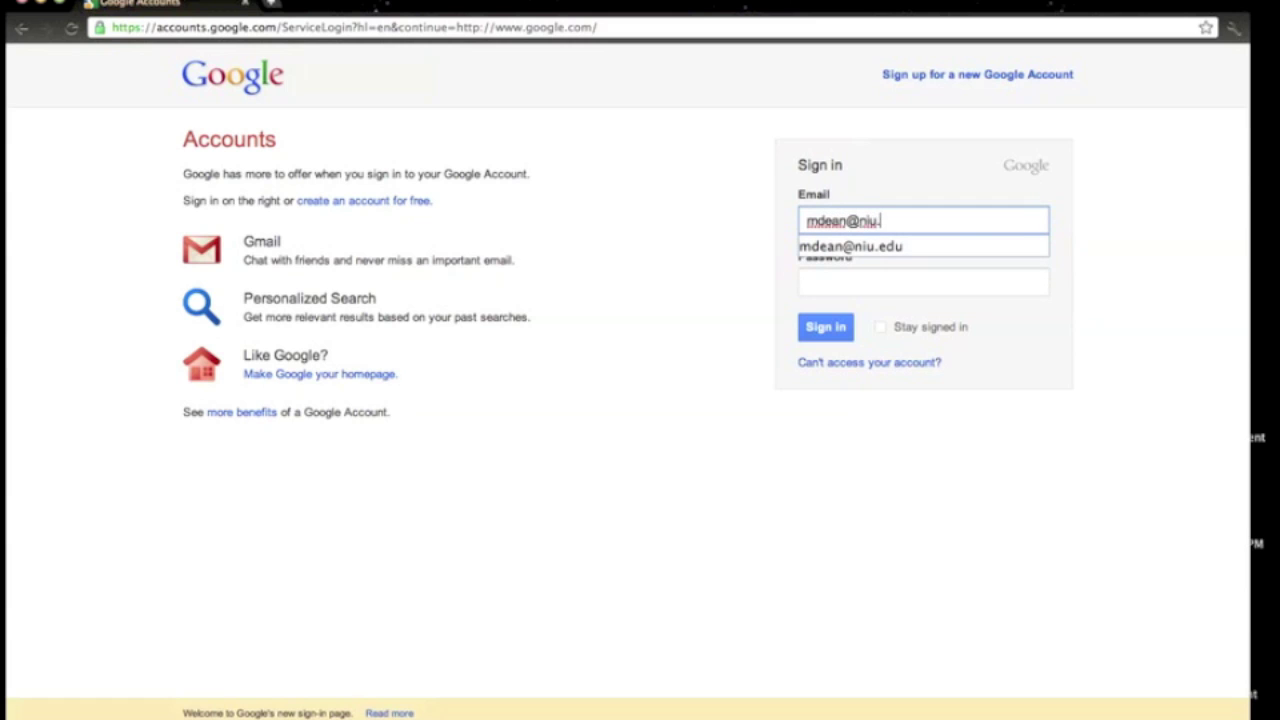
key(Tab)
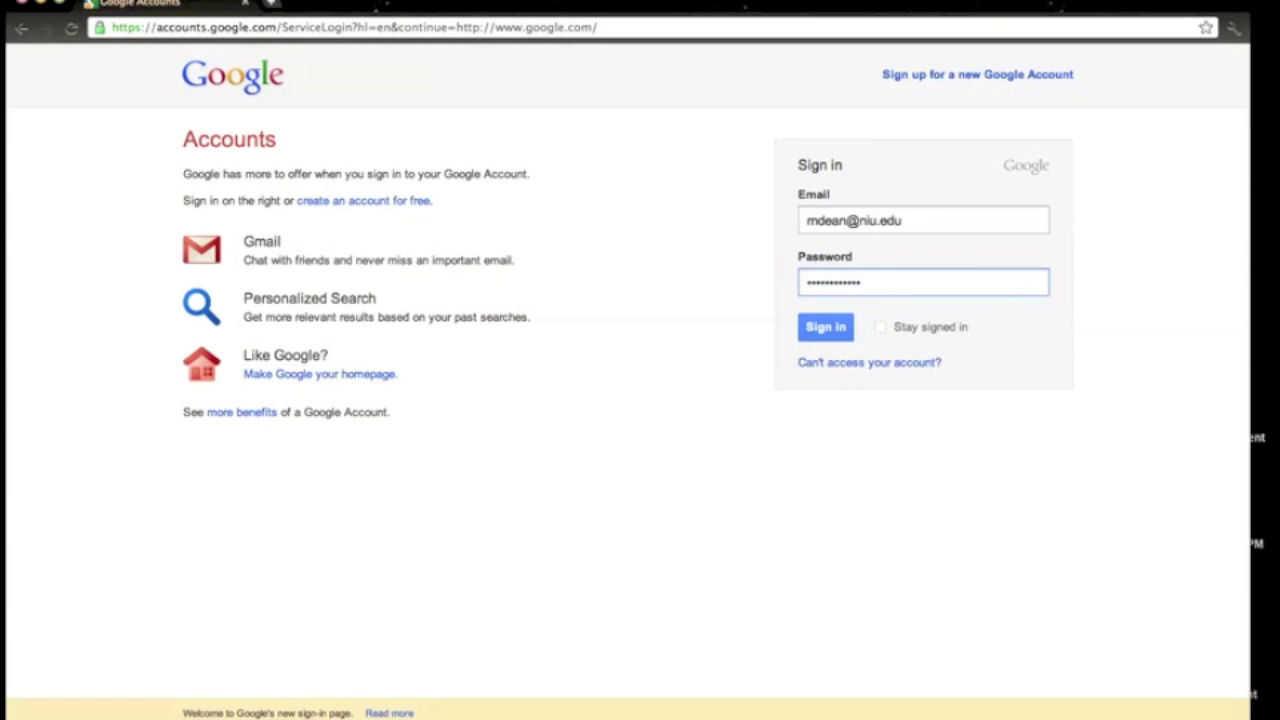
key(Return)
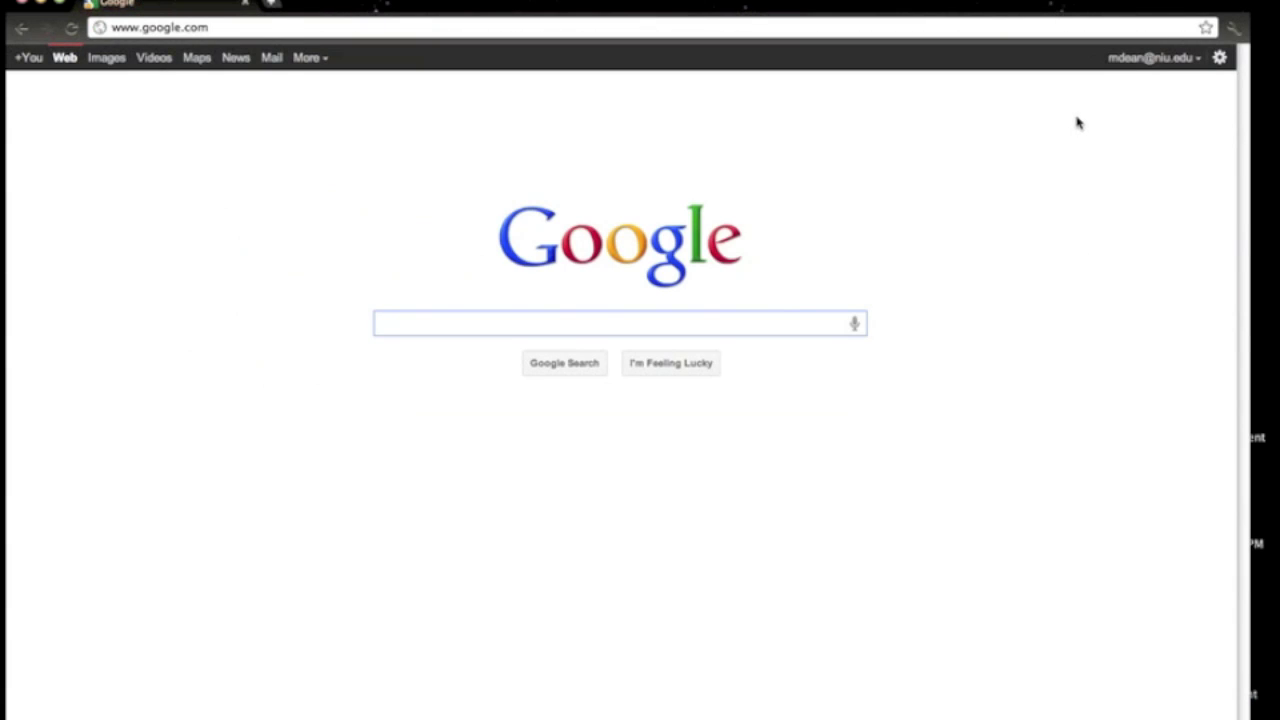
click(322, 62)
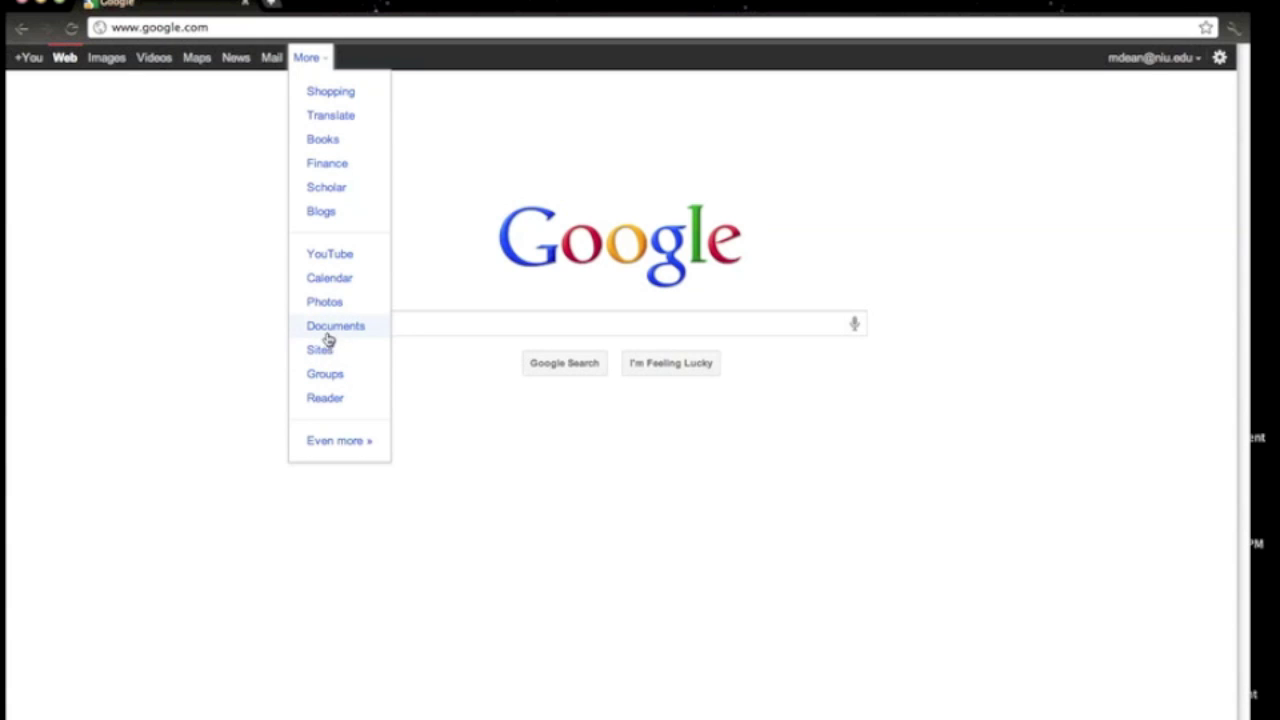
click(328, 357)
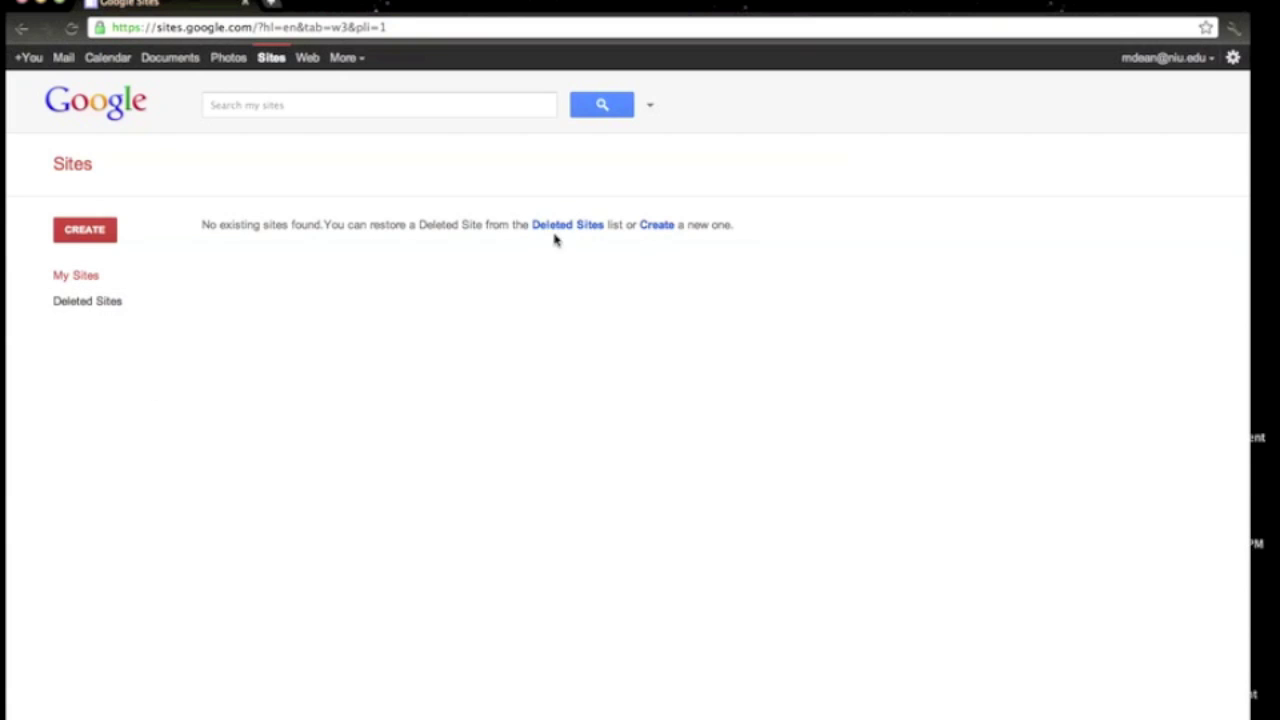
Start a blank-template site named as the owner's E-Portfolio, letting the site location auto-fill.
click(84, 230)
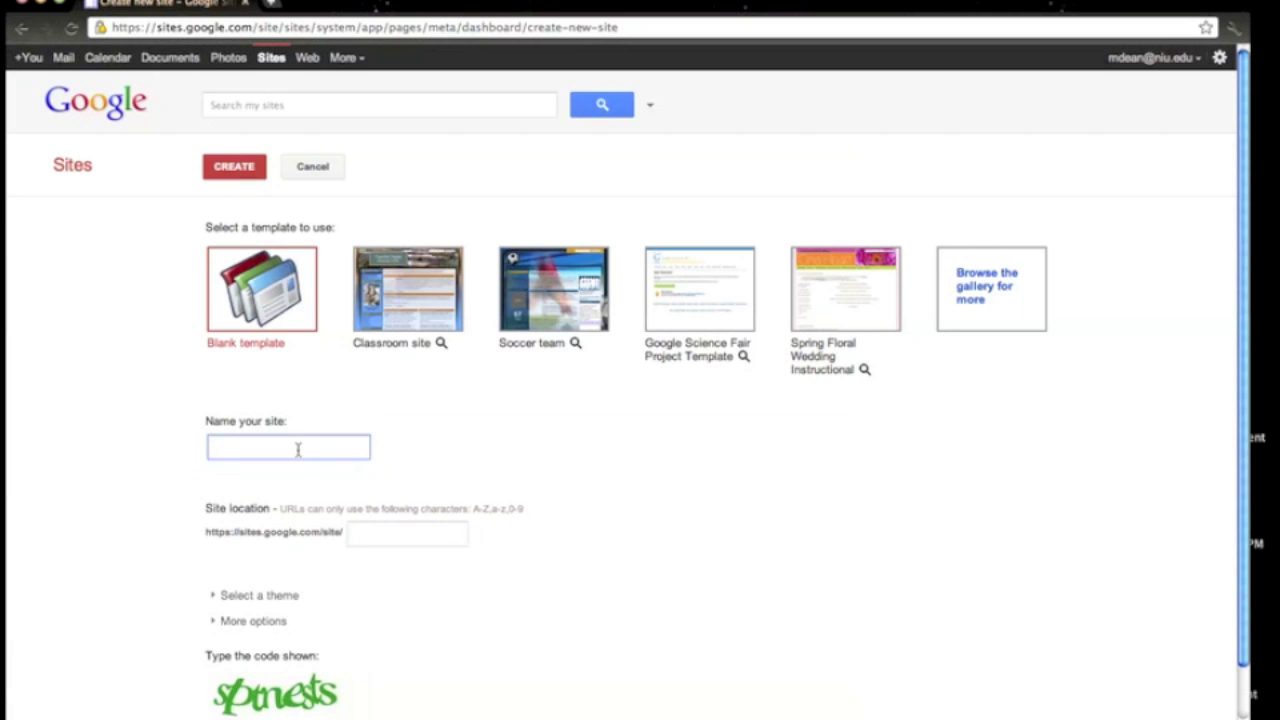
text(Michael )
text(Dean's)
text( E-Portfolio)
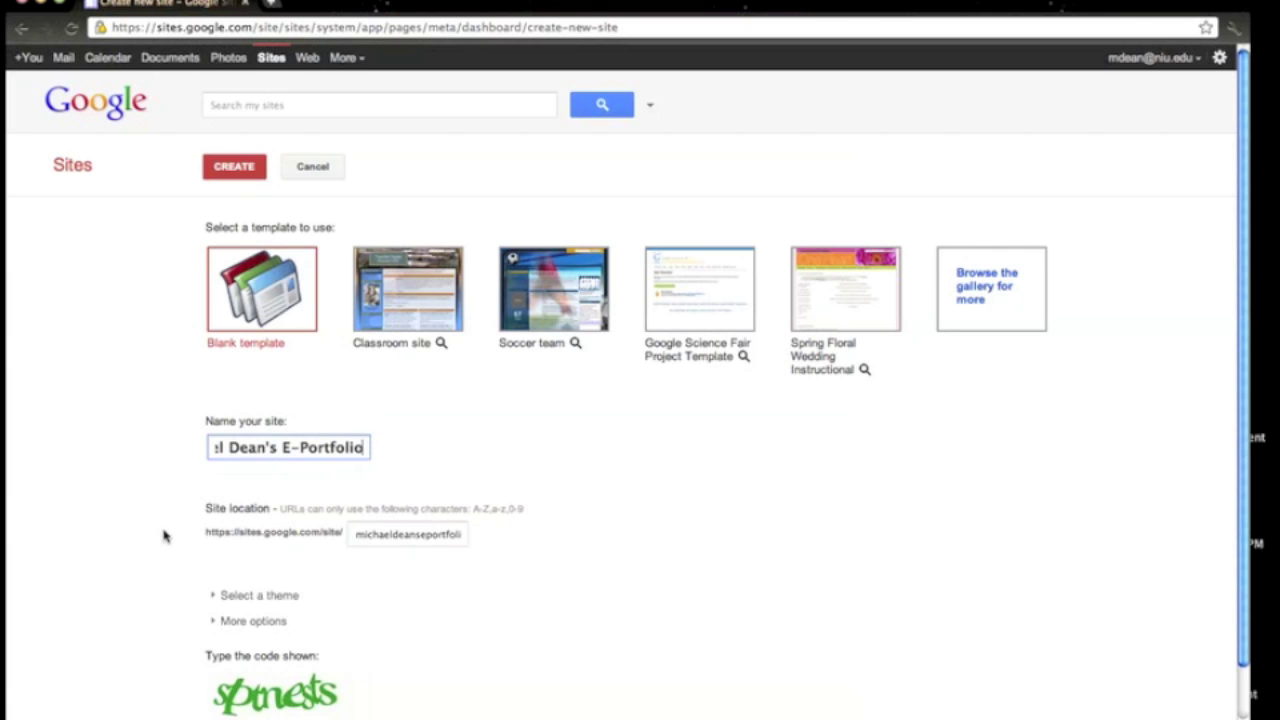
click(166, 537)
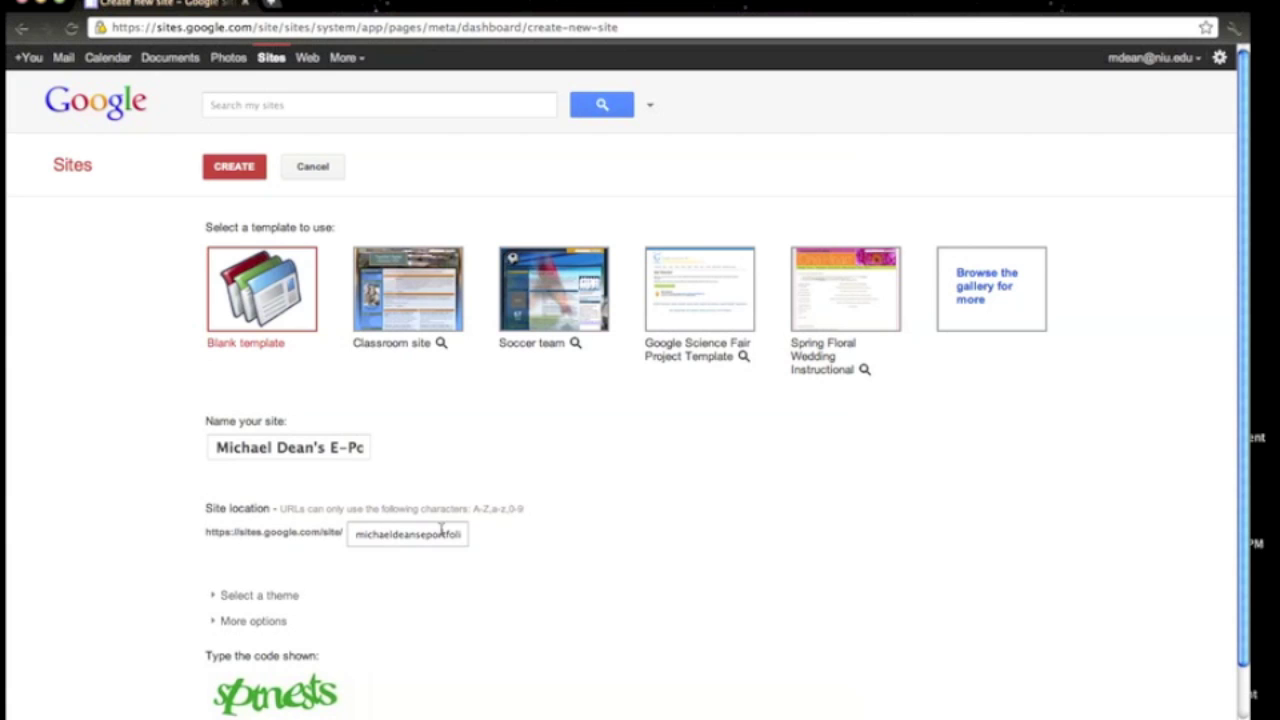
scroll(97, 549, down, 2)
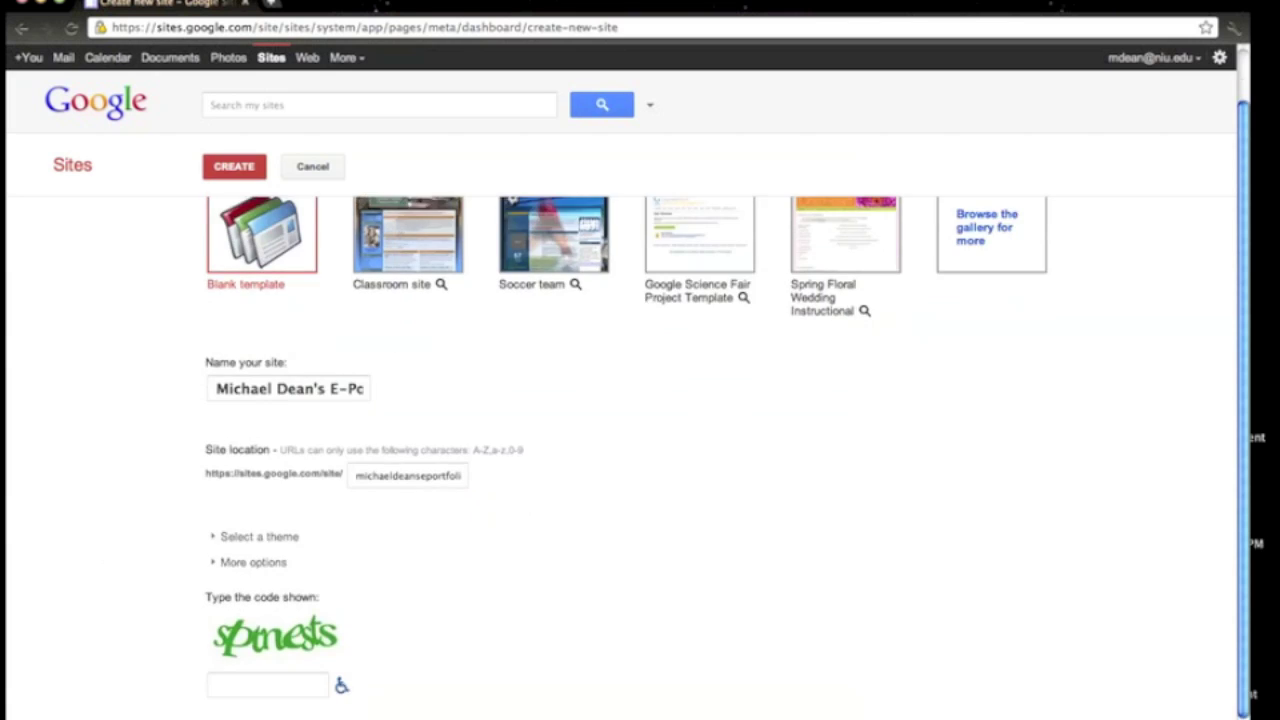
Browse the theme list, then enter the verification code and submit the new site.
click(212, 538)
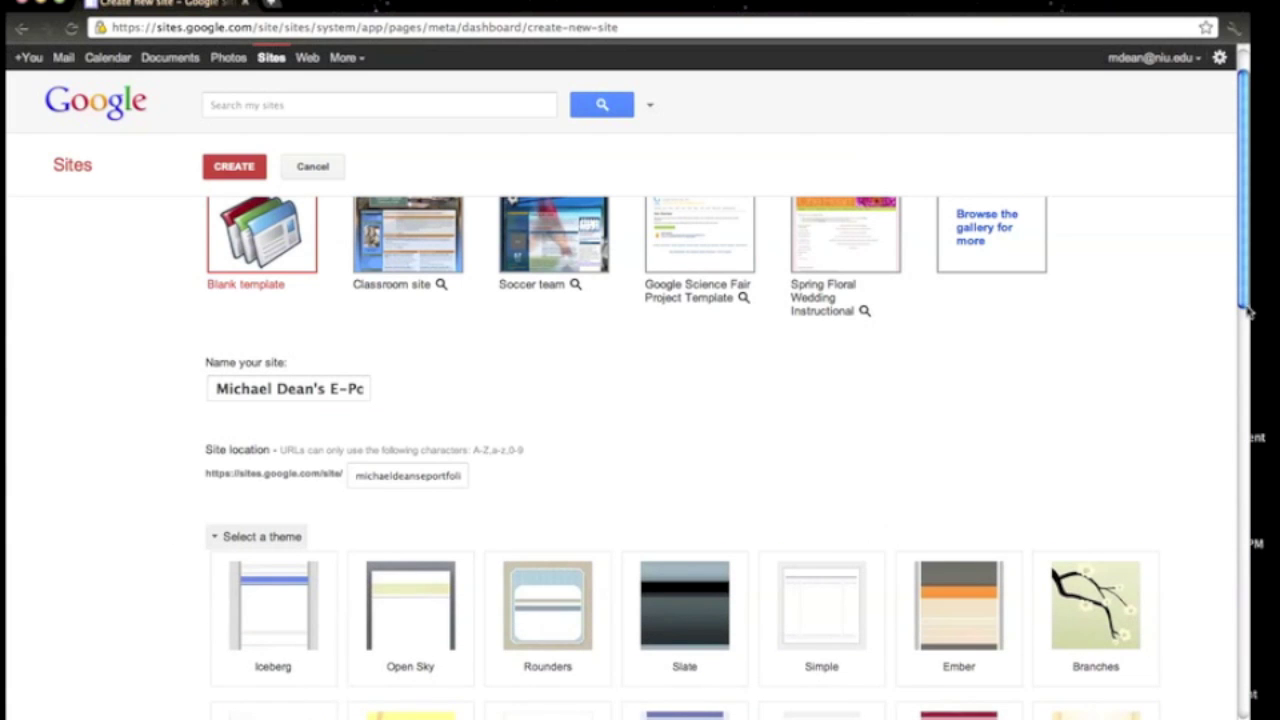
scroll(1250, 355, down, 3)
scroll(1250, 380, down, 4)
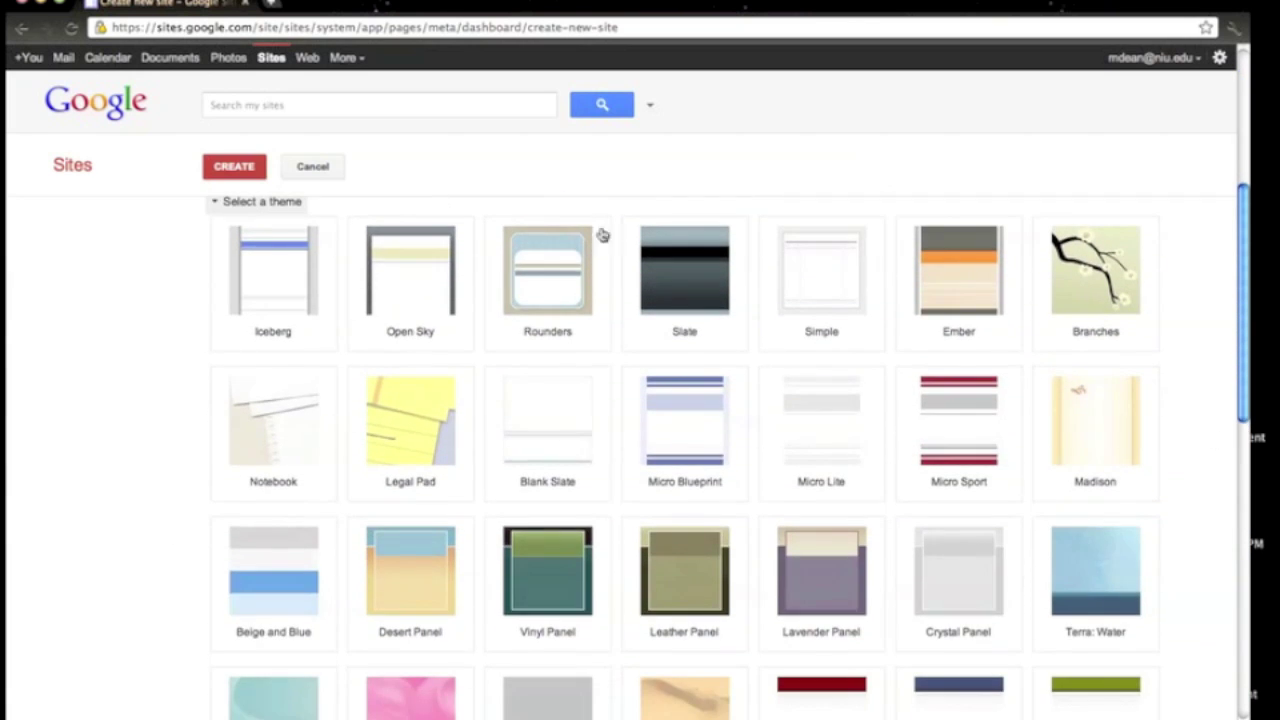
click(213, 203)
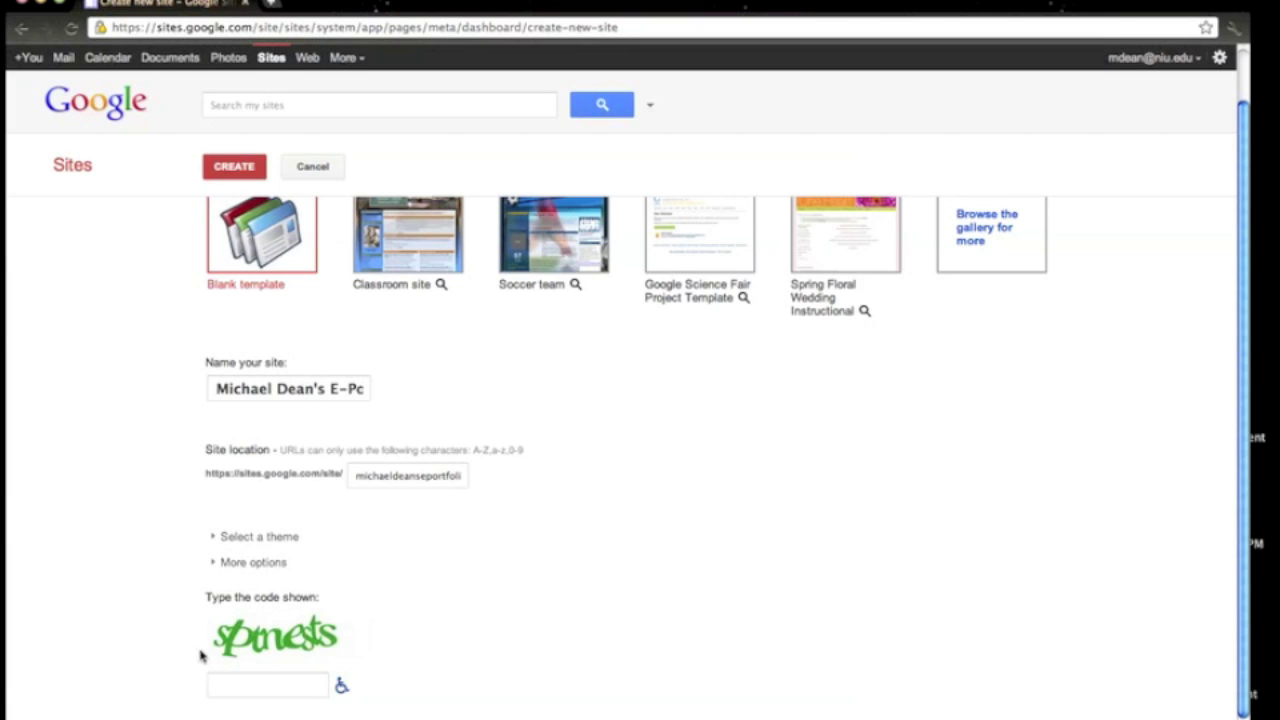
click(228, 685)
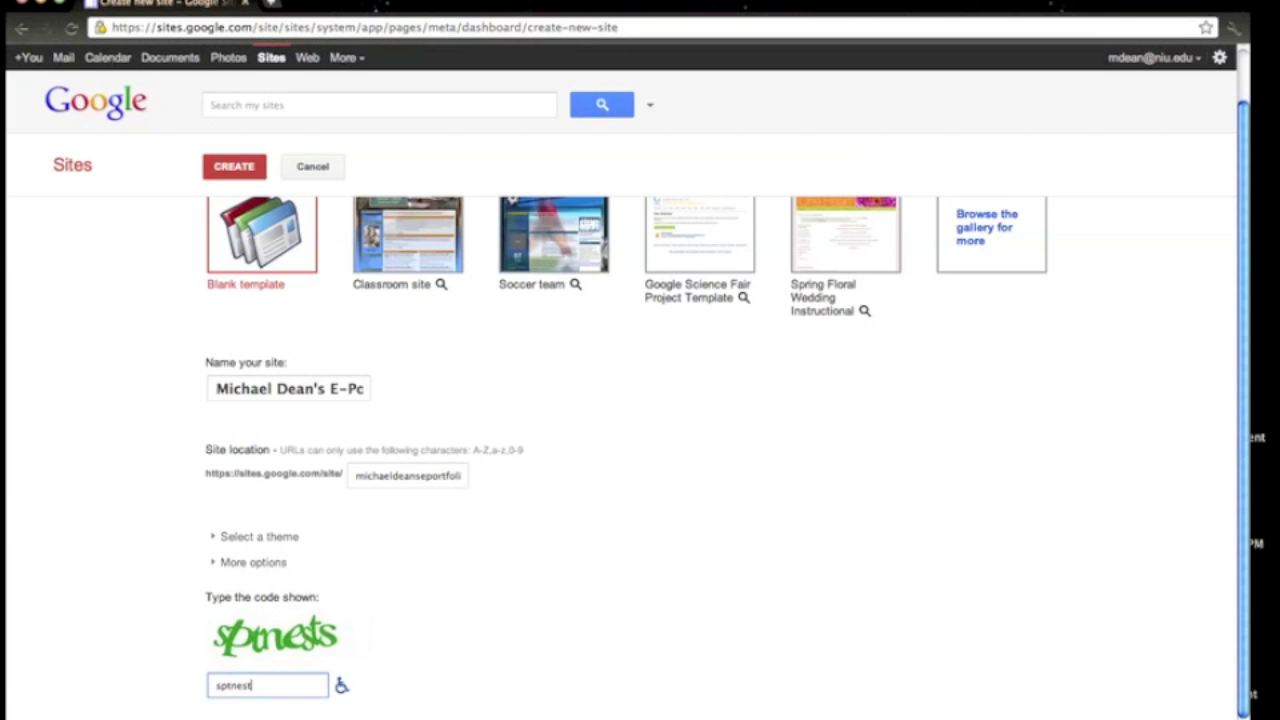
key(Return)
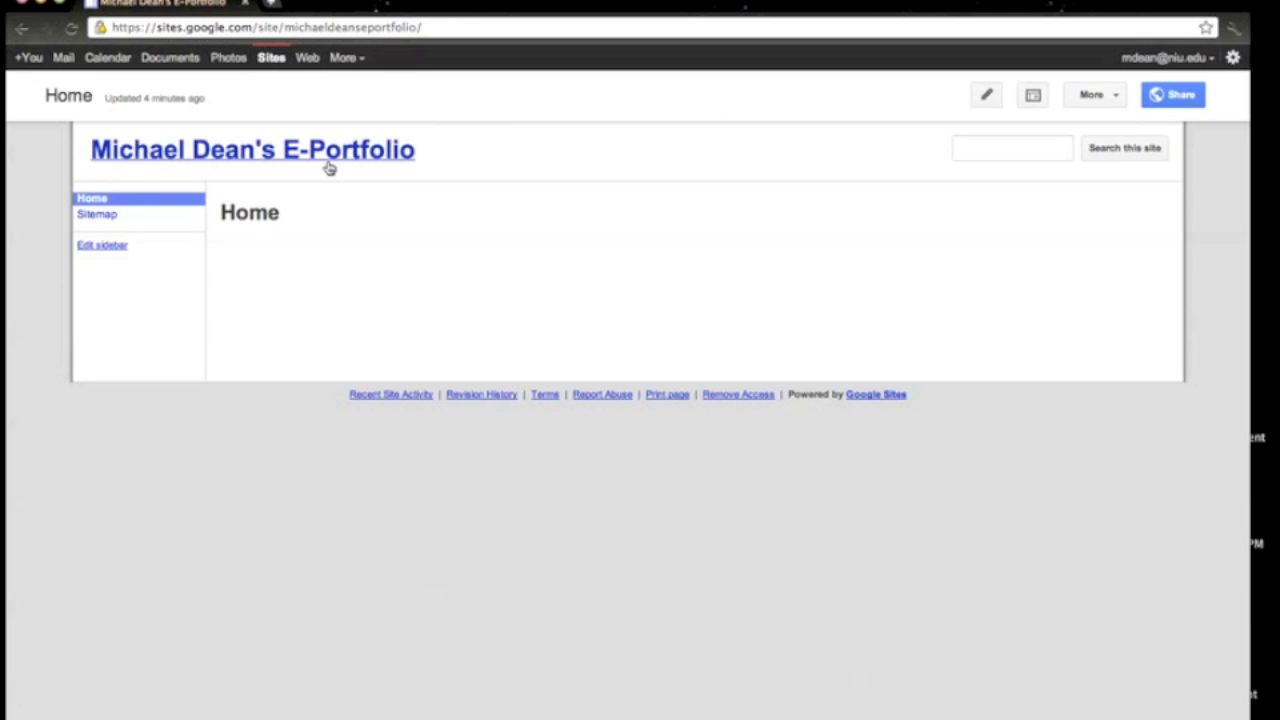
Reload the new site's blank Home page and close the More actions menu unused.
click(239, 162)
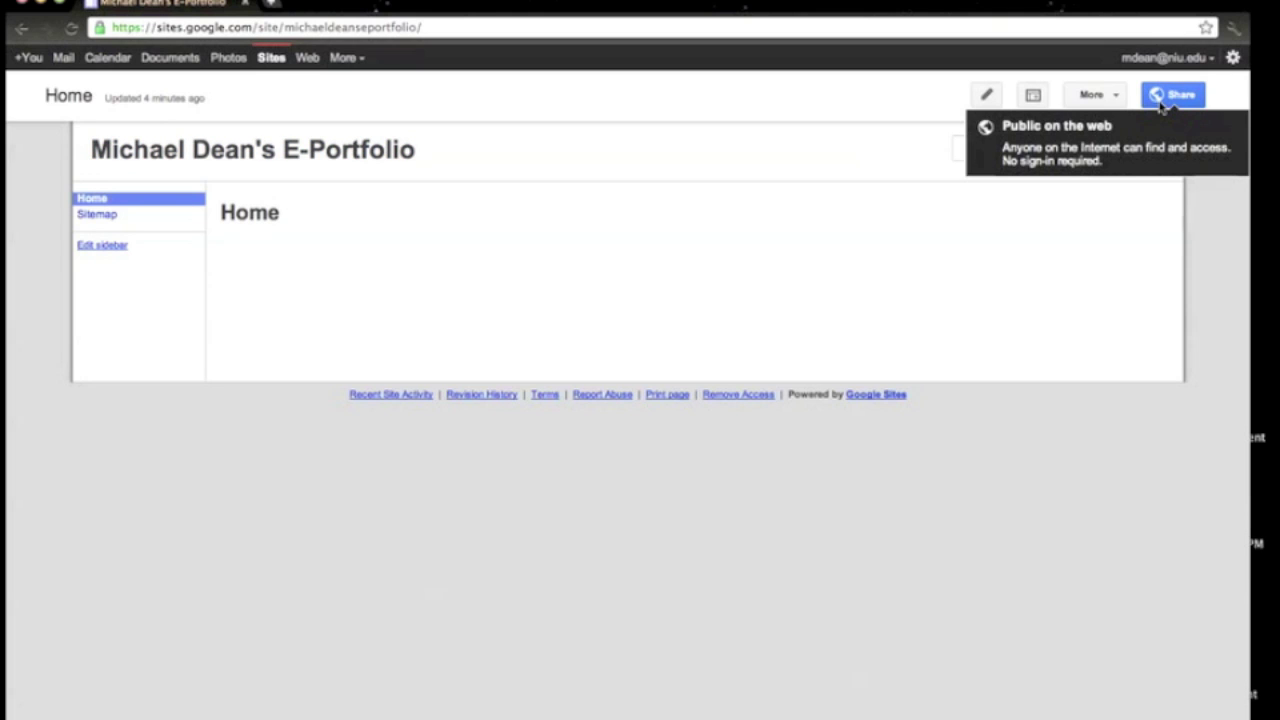
click(1104, 104)
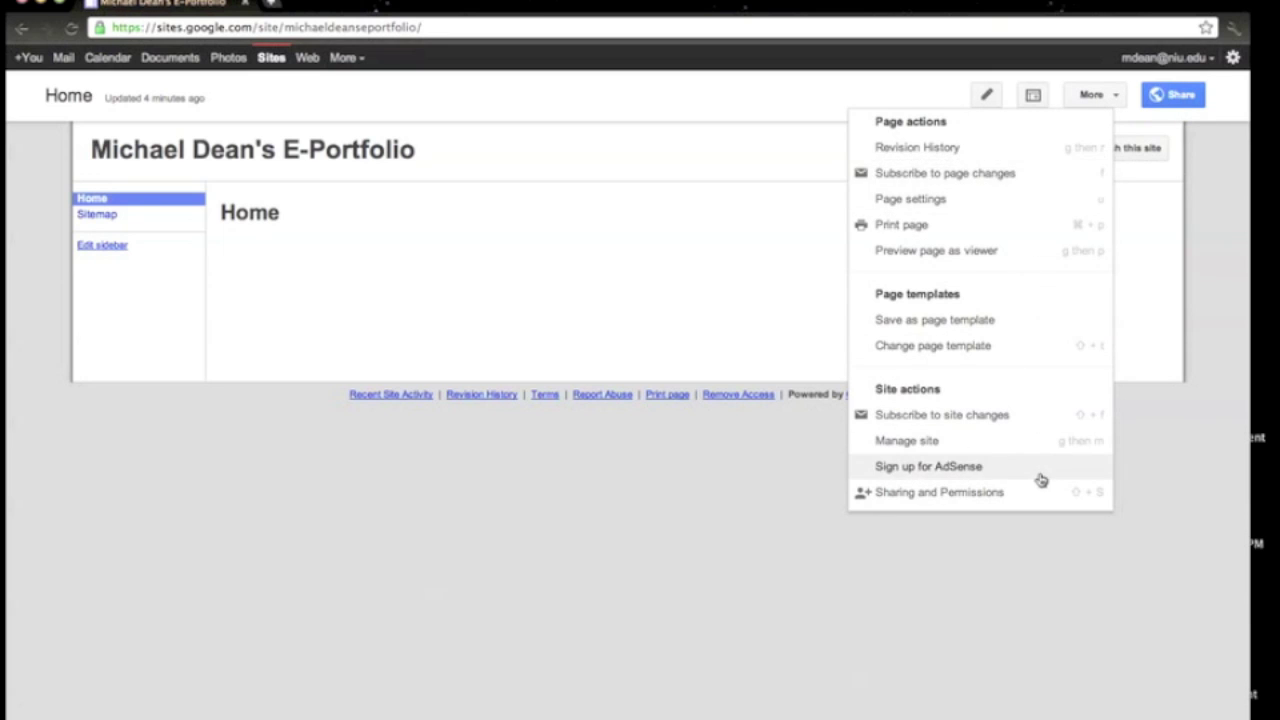
click(937, 103)
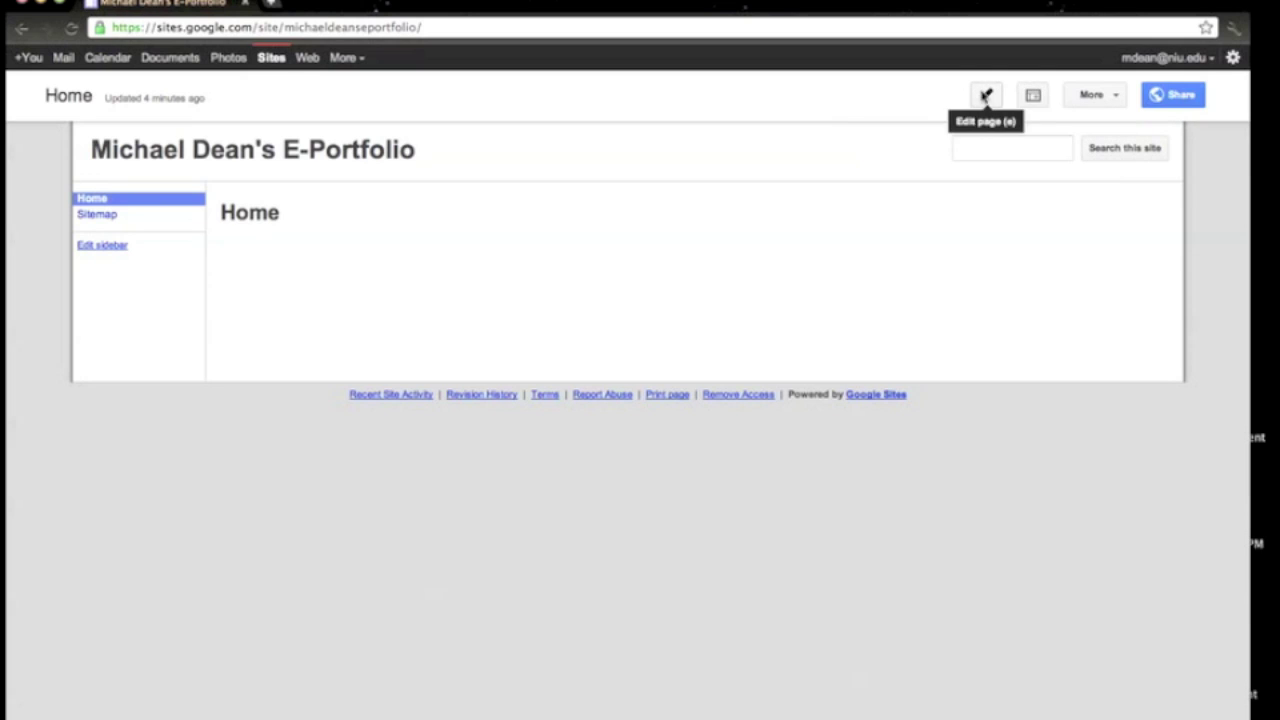
Retitle the Home page as a welcome to the owner's E-Portfolio, ending with '!'.
click(986, 96)
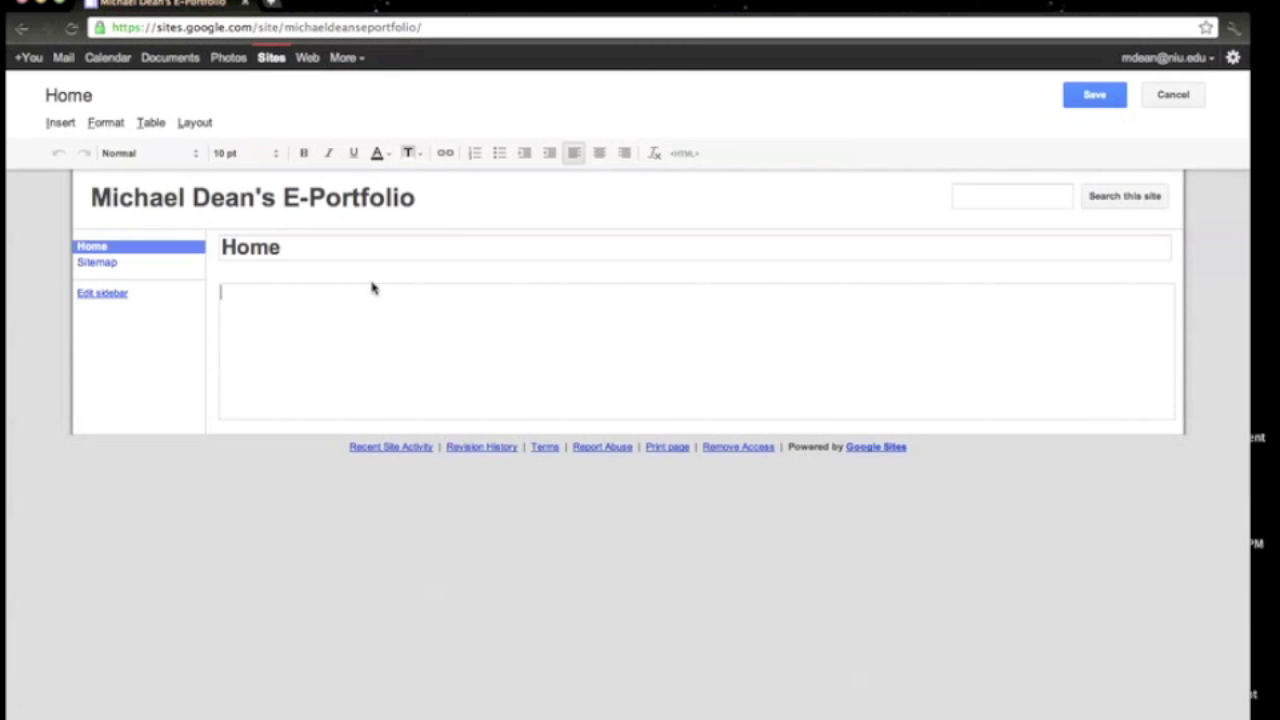
click(349, 254)
key(BackSpace)
key(BackSpace)
key(BackSpace)
key(BackSpace)
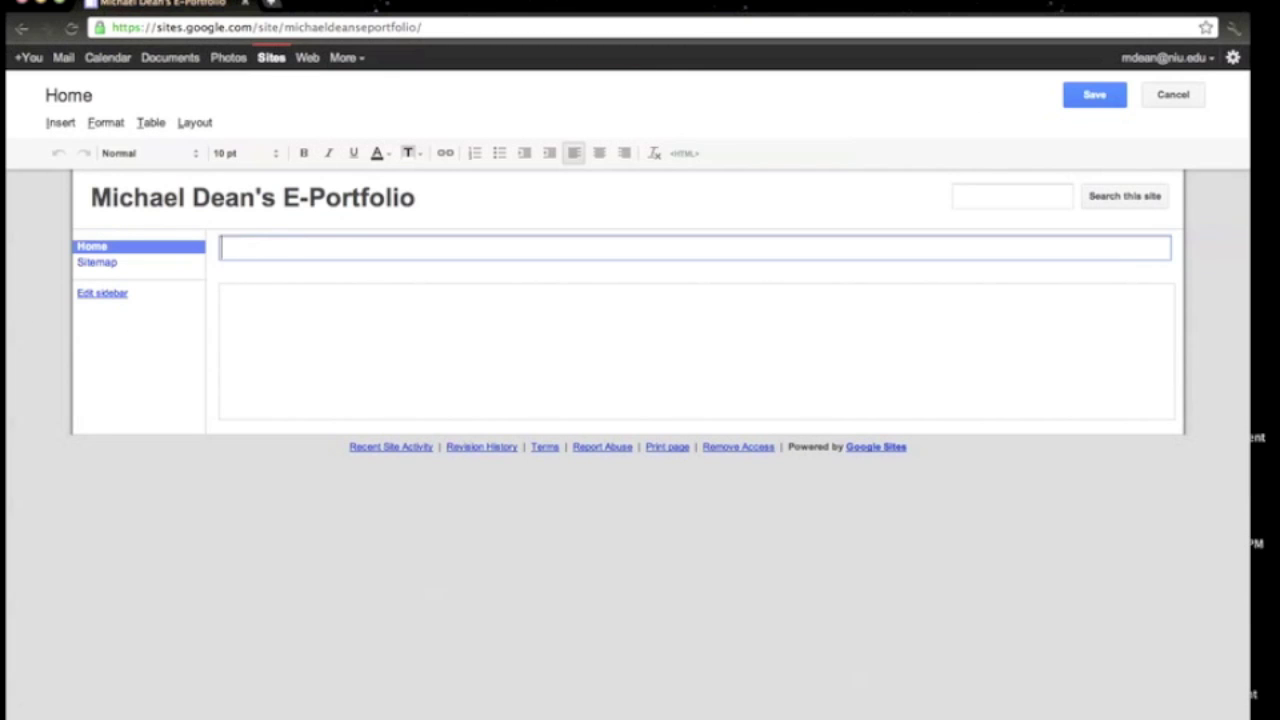
text(Welcome to M)
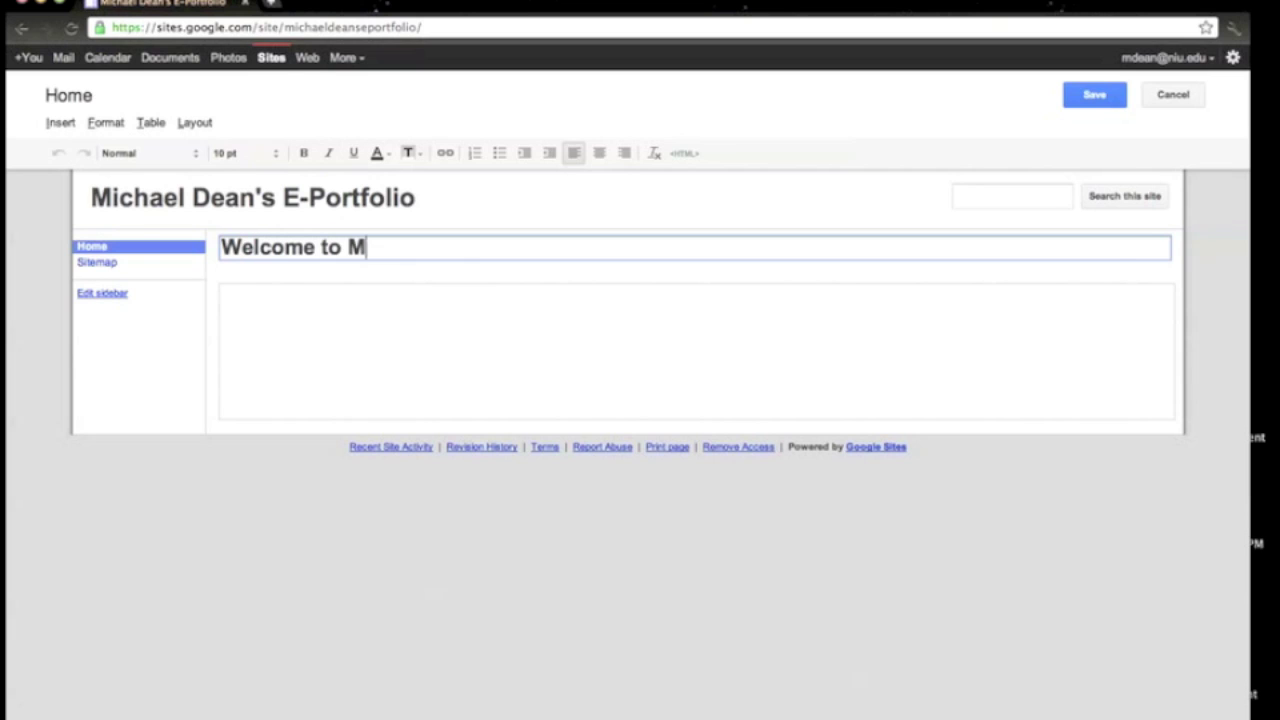
text(ichael Dean's )
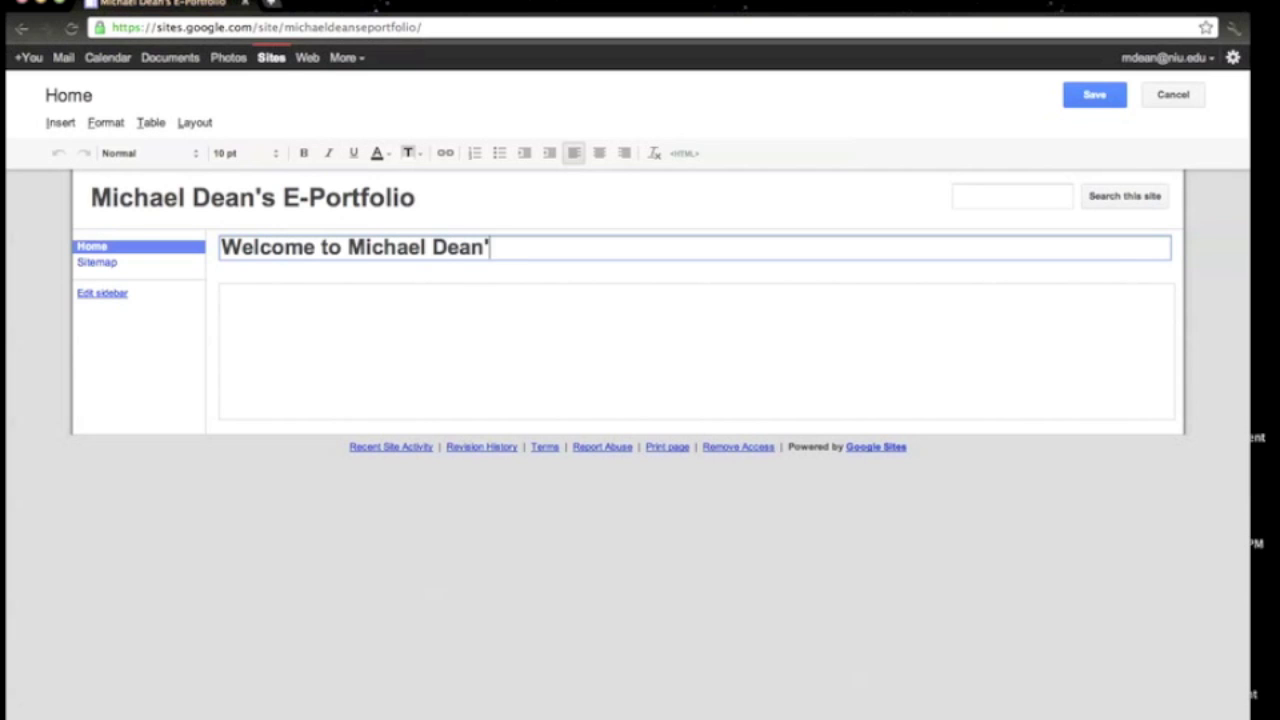
text(E-Port)
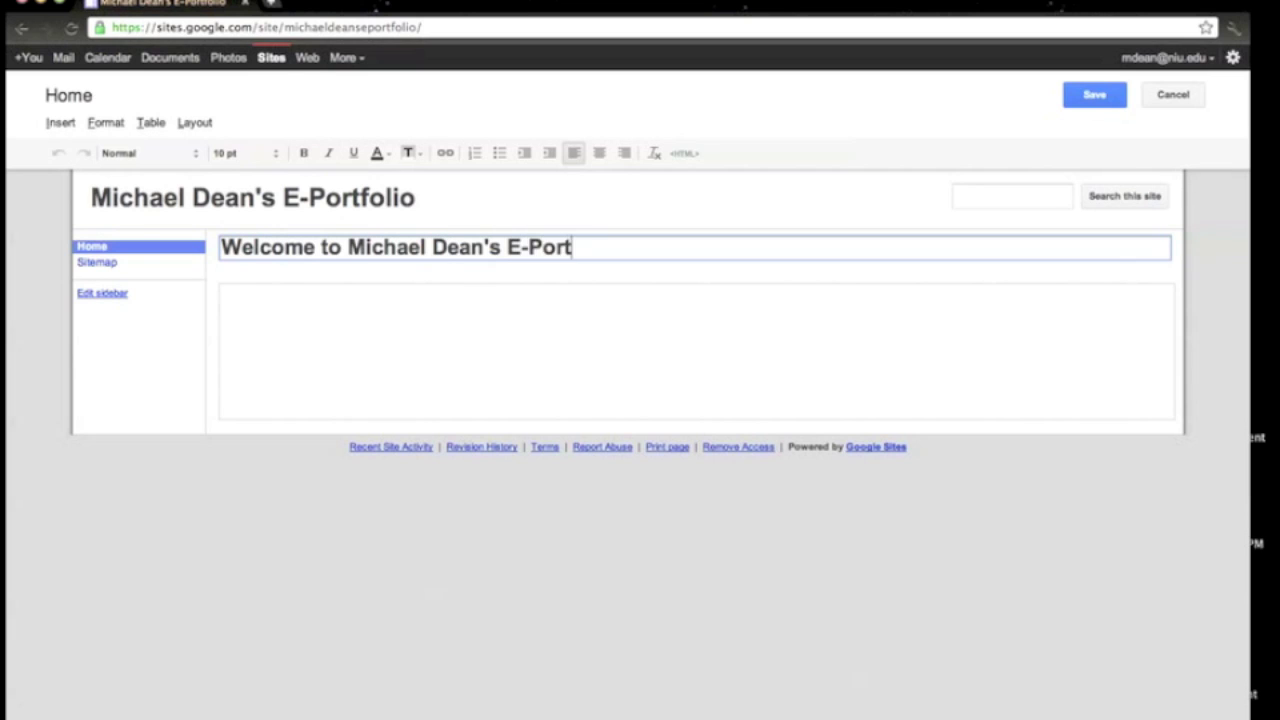
text(folio!)
Add the intro 'This website is a dedicated hosting spot for all of my finished products…' and save.
click(311, 314)
text(T)
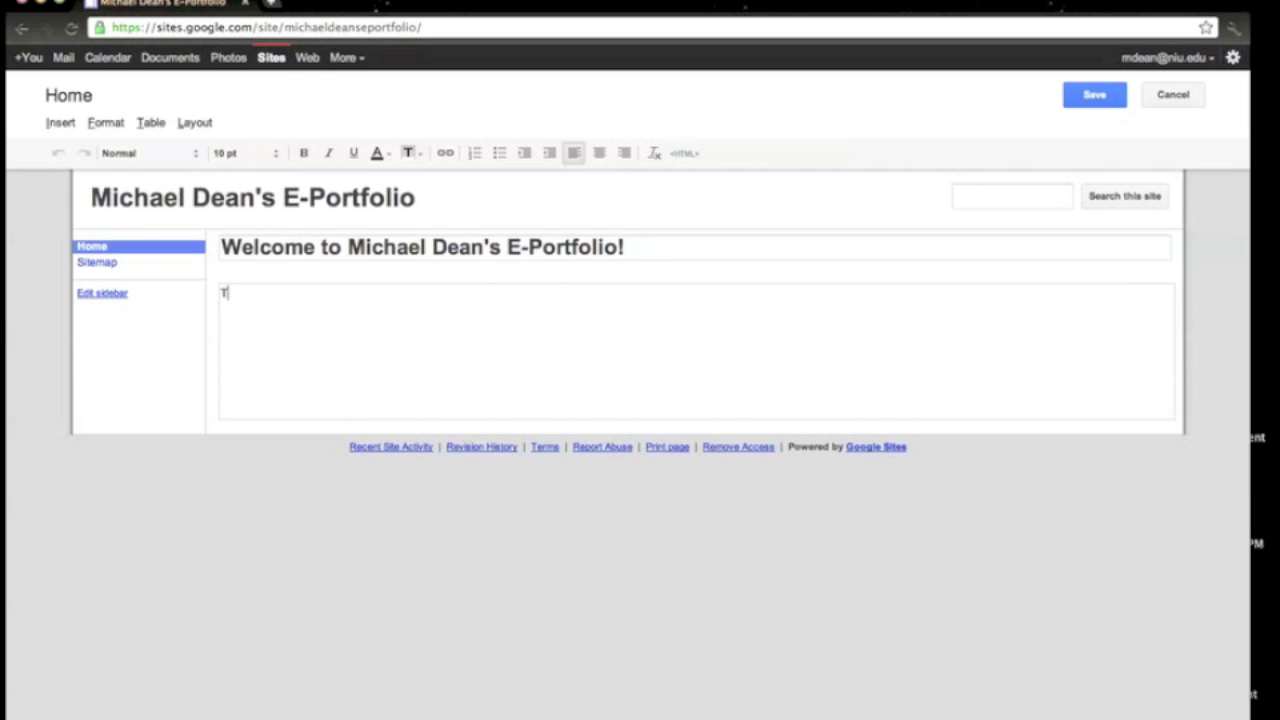
text(his website is a d)
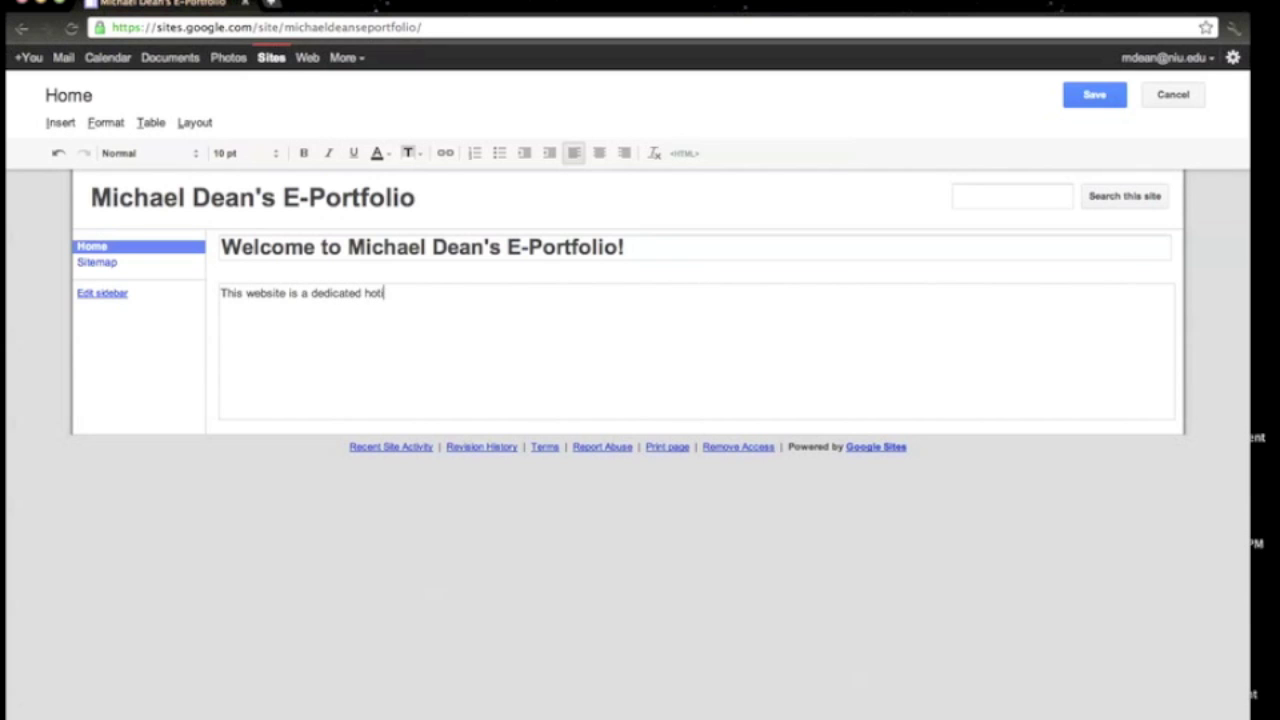
text(edicated hosting spot for all of my finished)
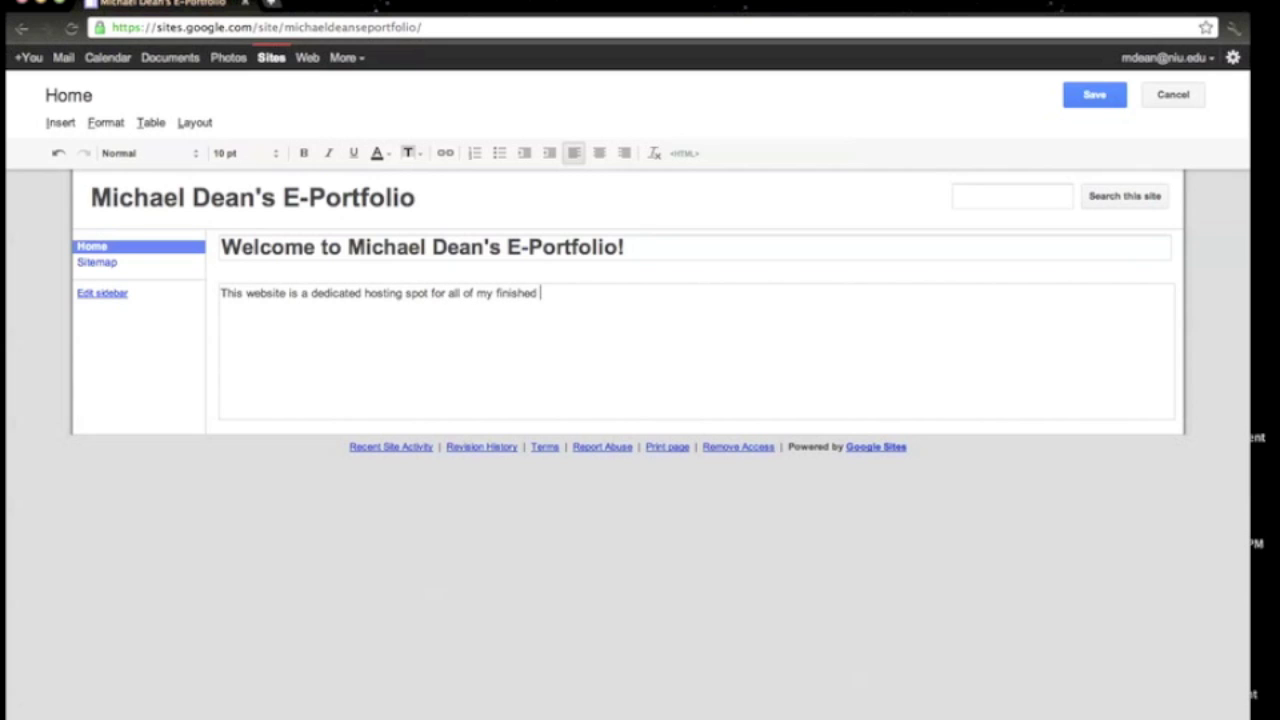
text( products and other musings abo)
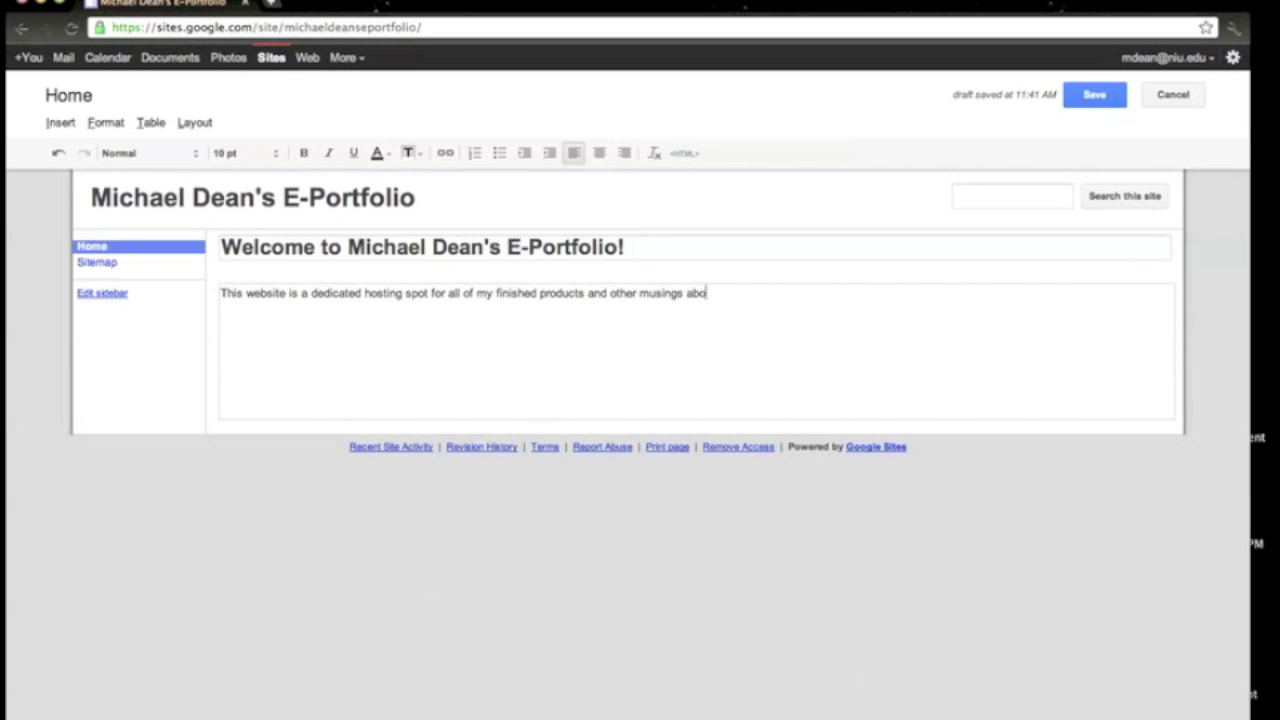
text(ut my writing style.  :D)
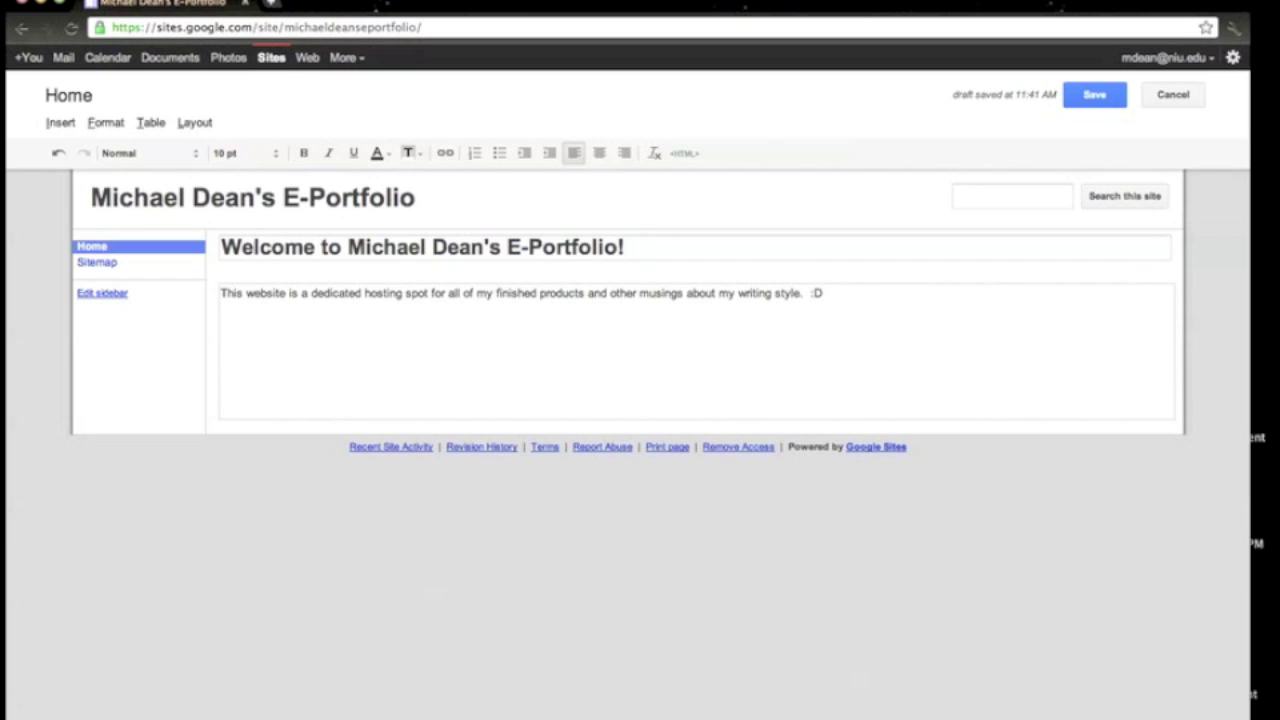
click(1072, 95)
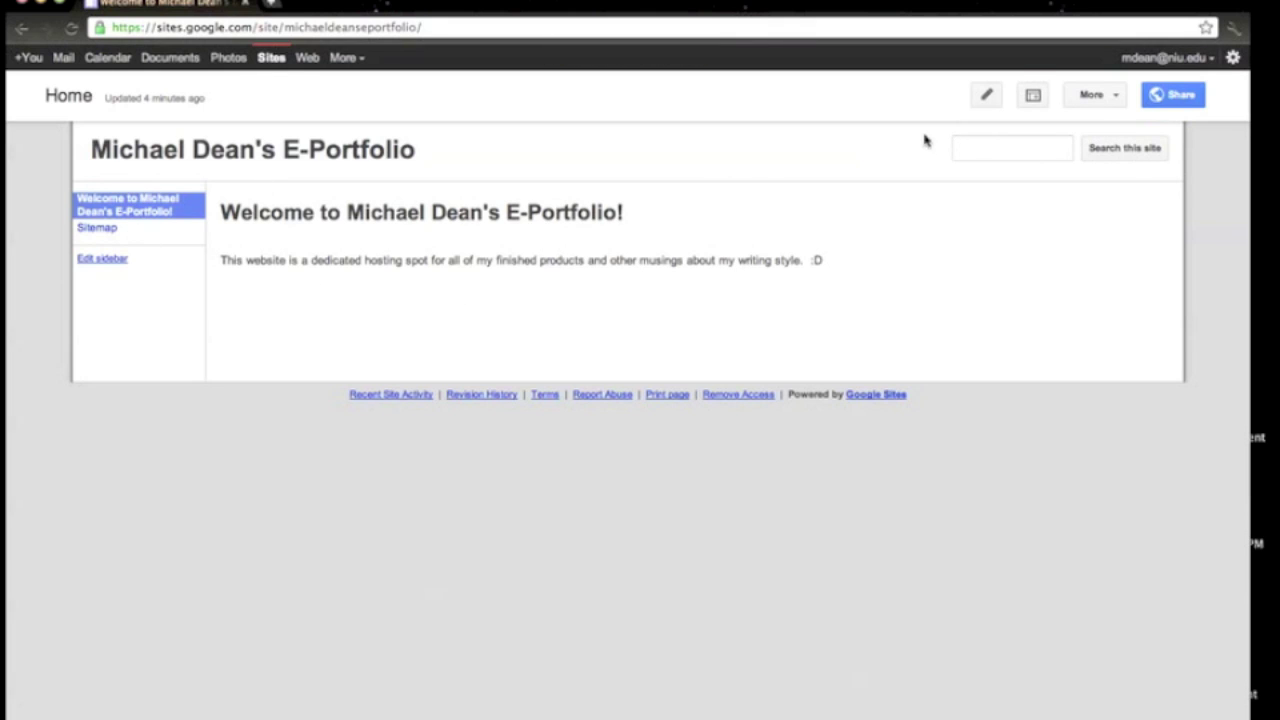
Create a page named 'Narrative' placed under the welcome Home page.
click(1032, 97)
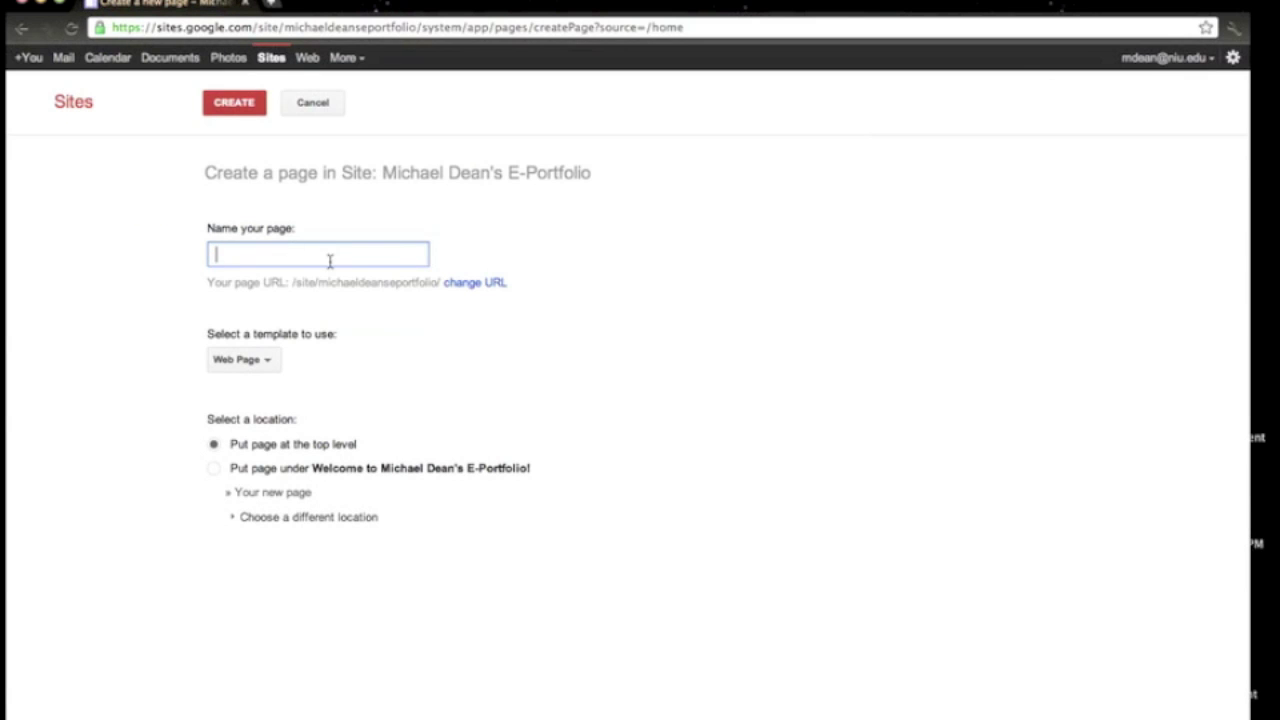
text(Narrative)
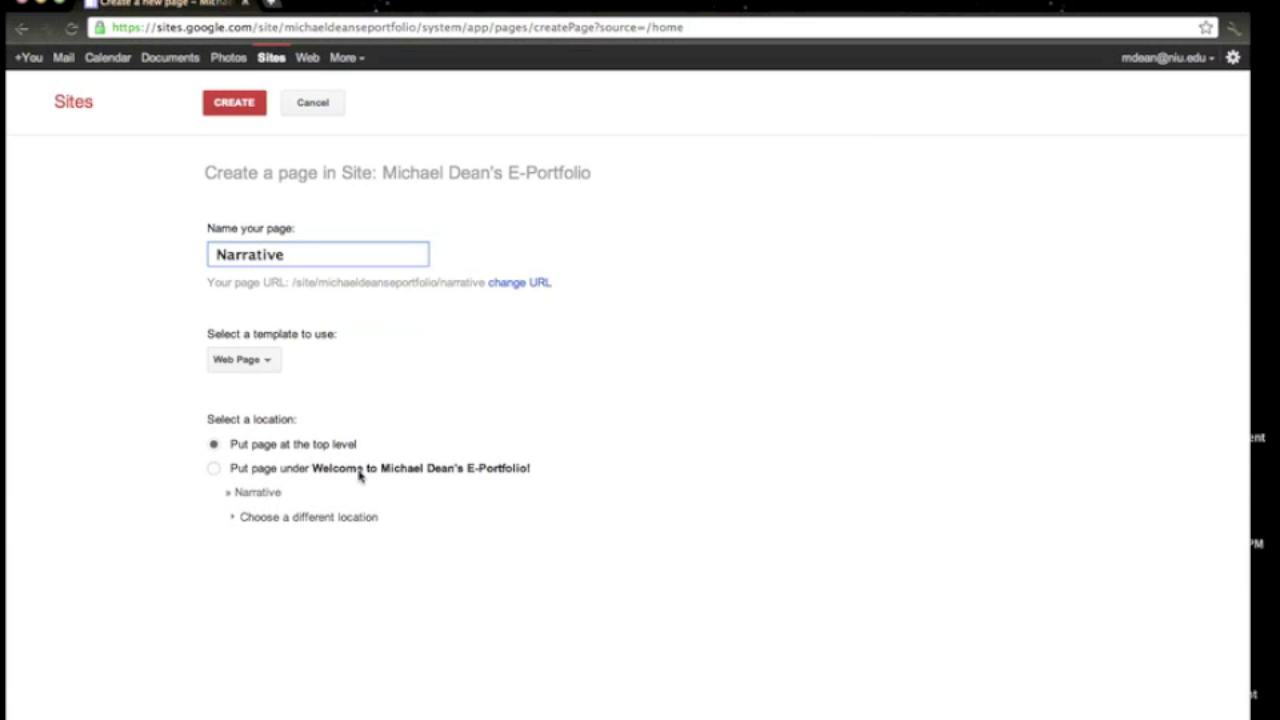
click(213, 469)
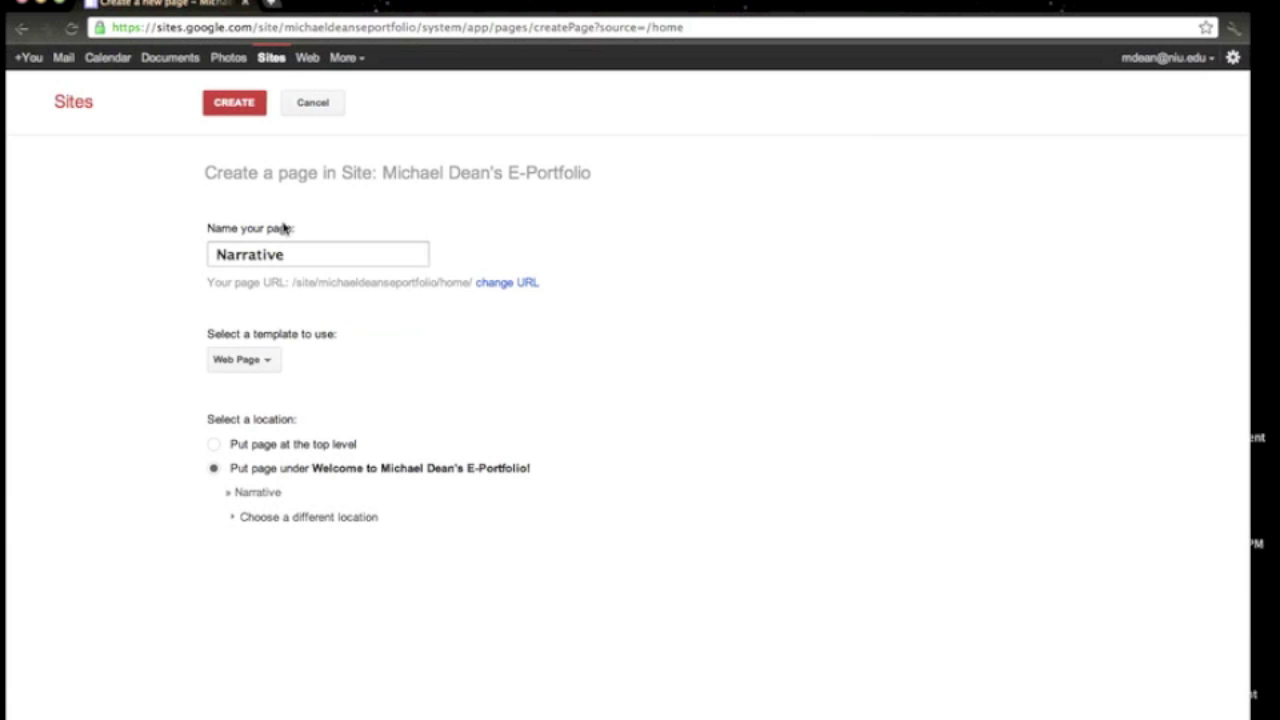
click(228, 104)
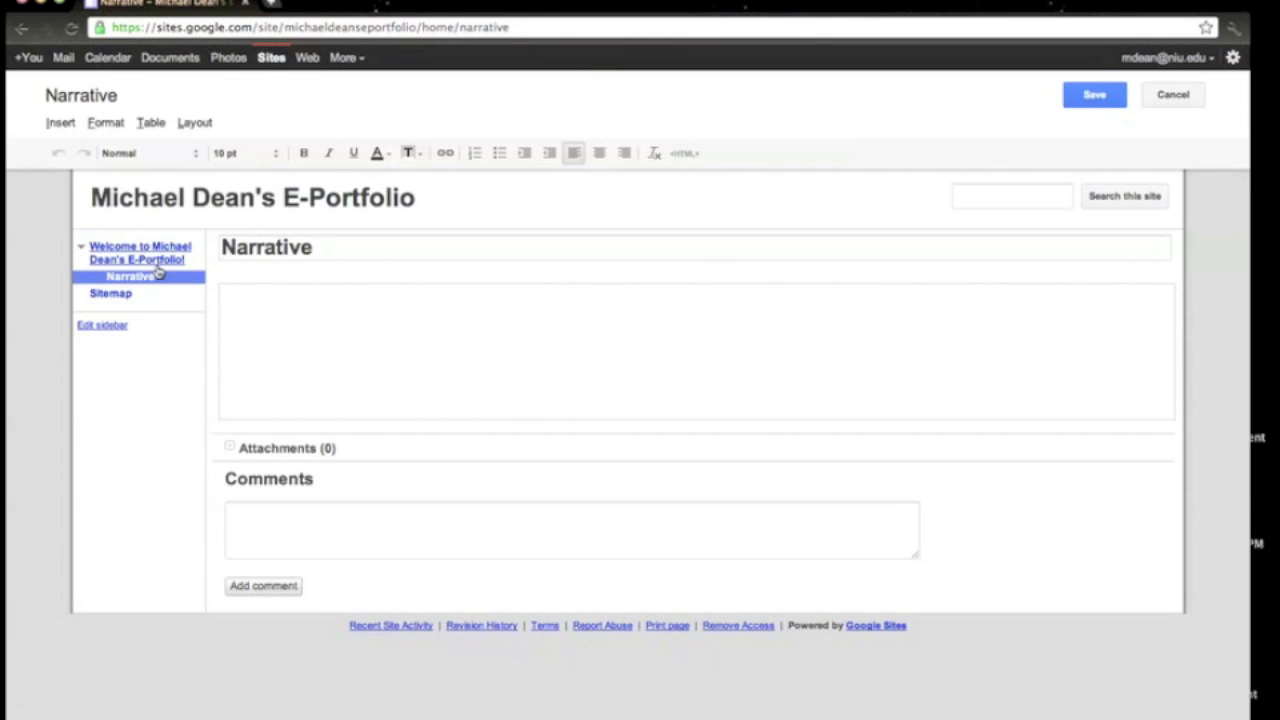
Write 'Here is the final version of my Narrative Assignment:' in the Narrative page body.
click(82, 251)
click(82, 251)
key(BackSpace)
key(BackSpace)
key(BackSpace)
text(the final version of my Narrativ)
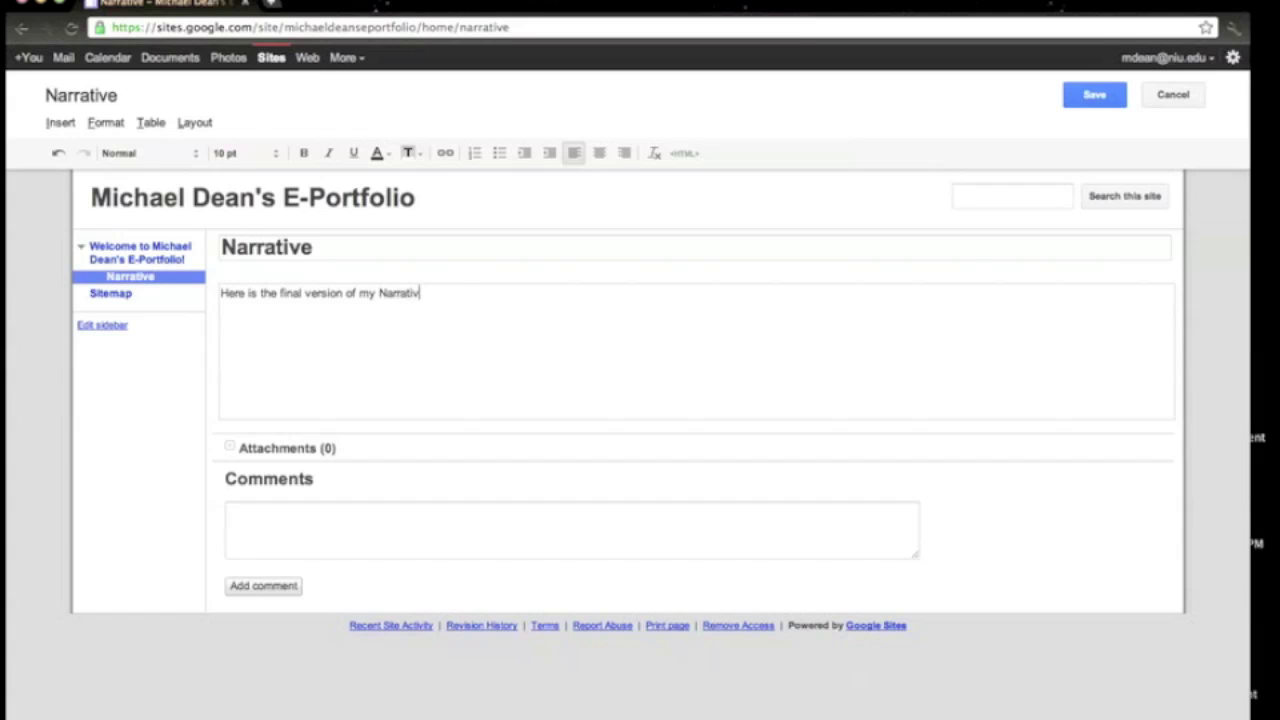
text(nment:)
click(61, 122)
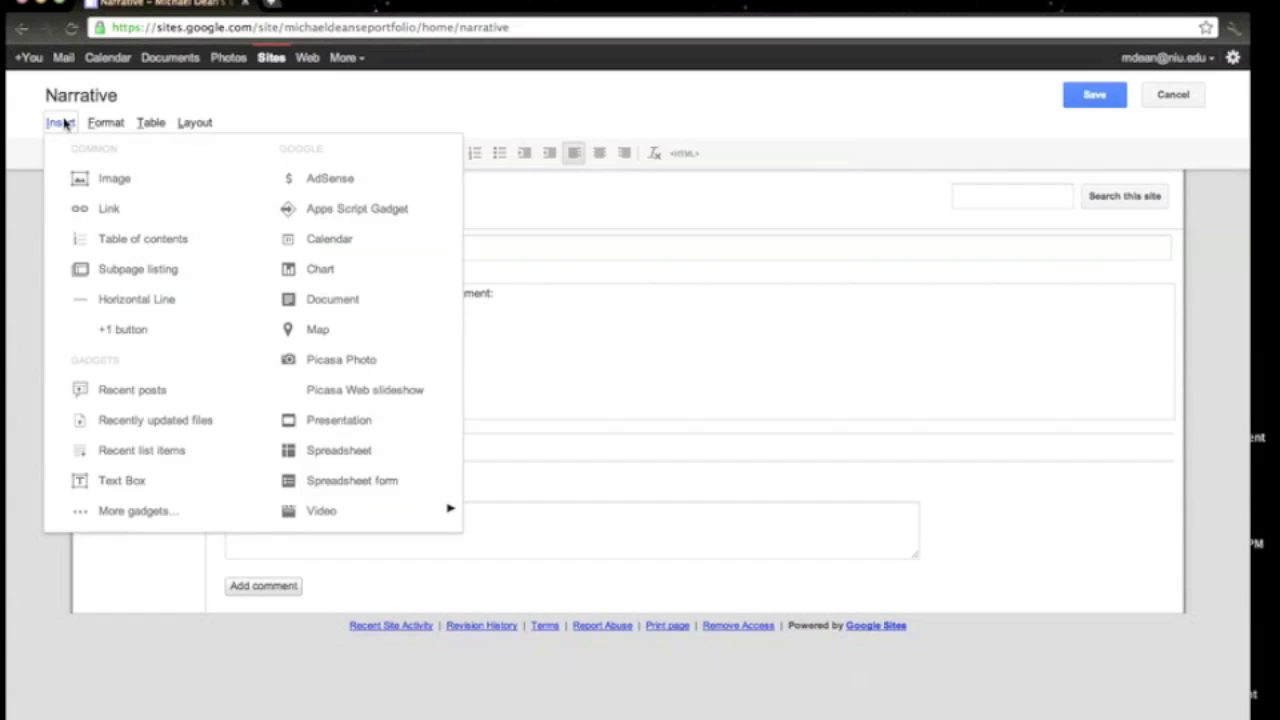
Embed the Google document visualanalysis.rtf with border, title and 600-pixel height.
click(307, 300)
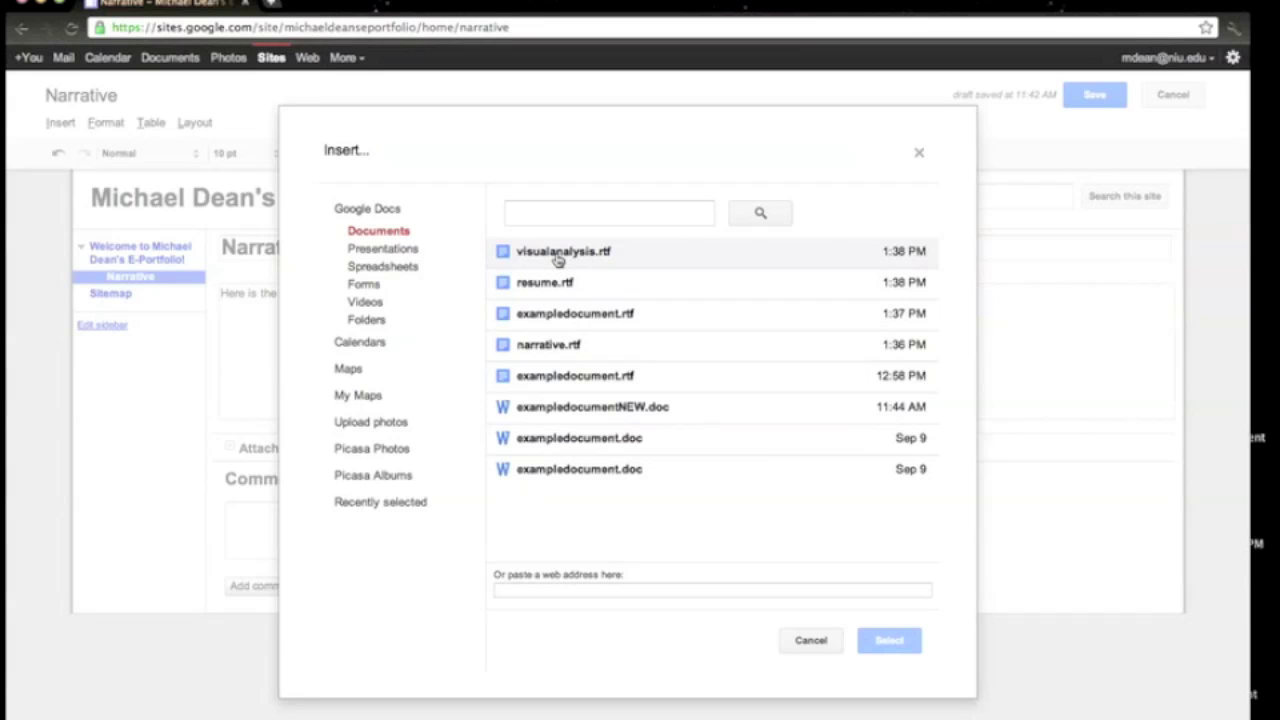
double_click(557, 256)
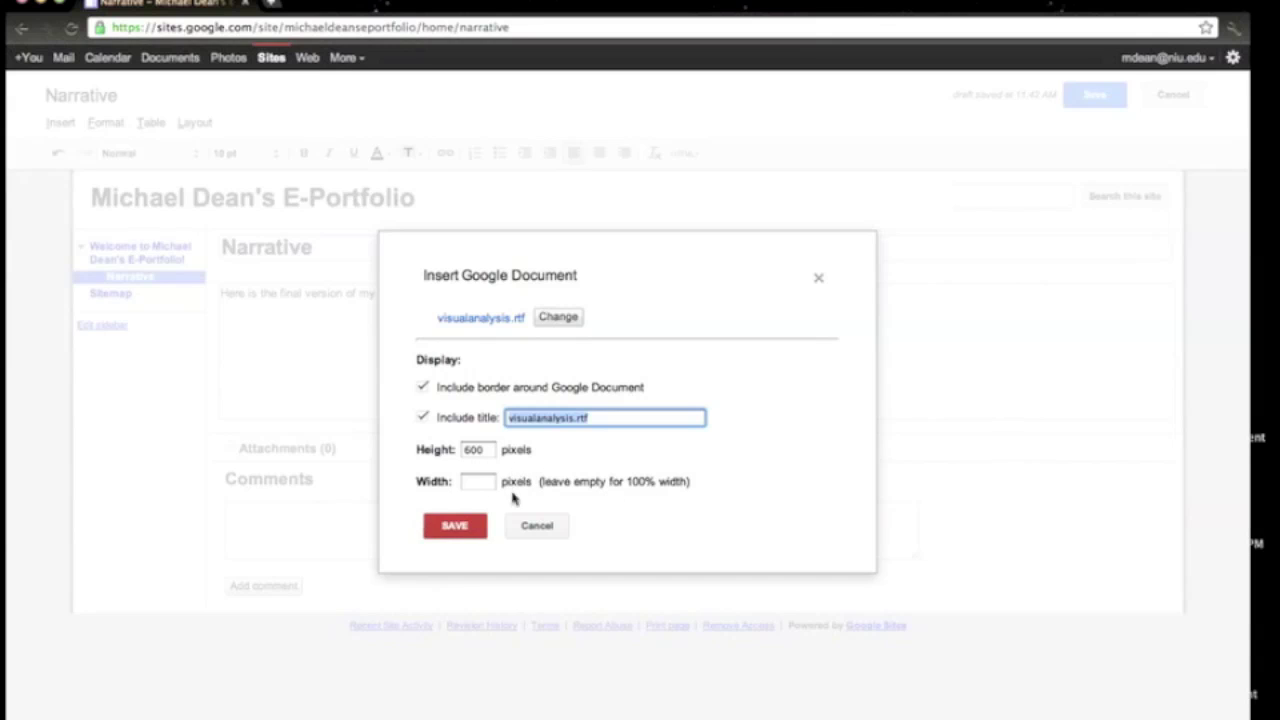
click(455, 526)
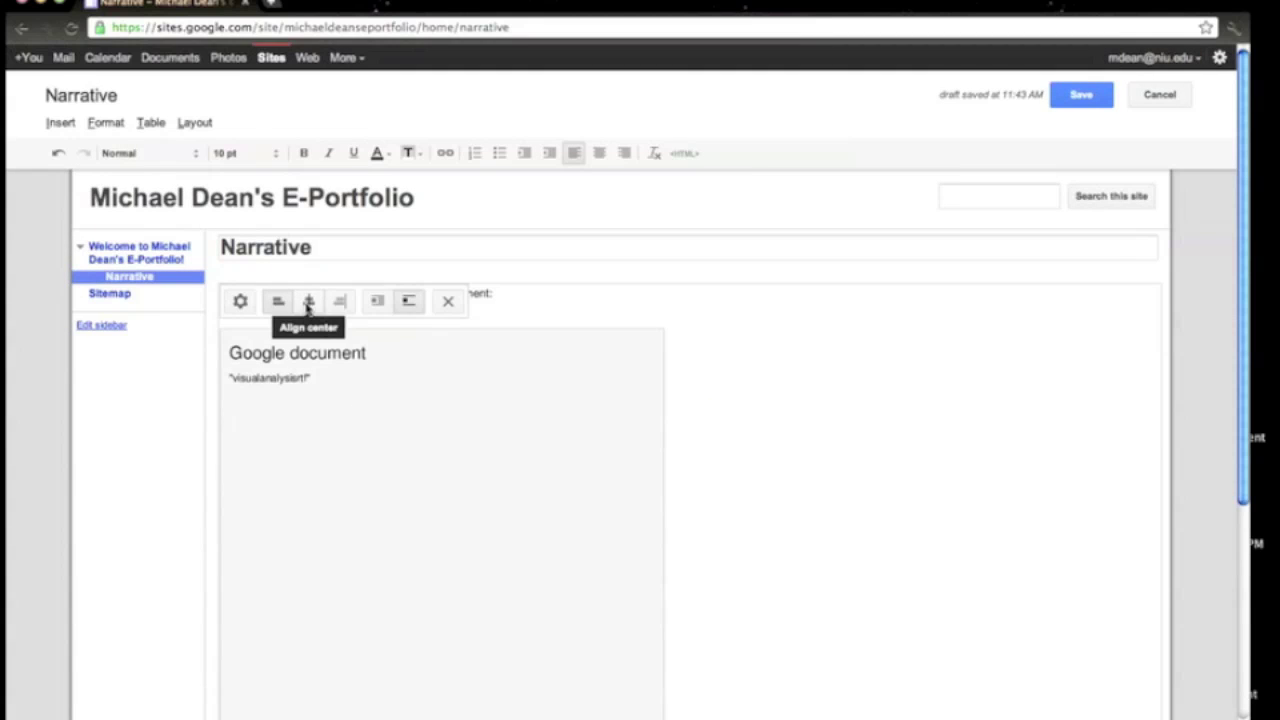
Try center and right alignment on the embedded document, keep it left-aligned, and save.
click(309, 302)
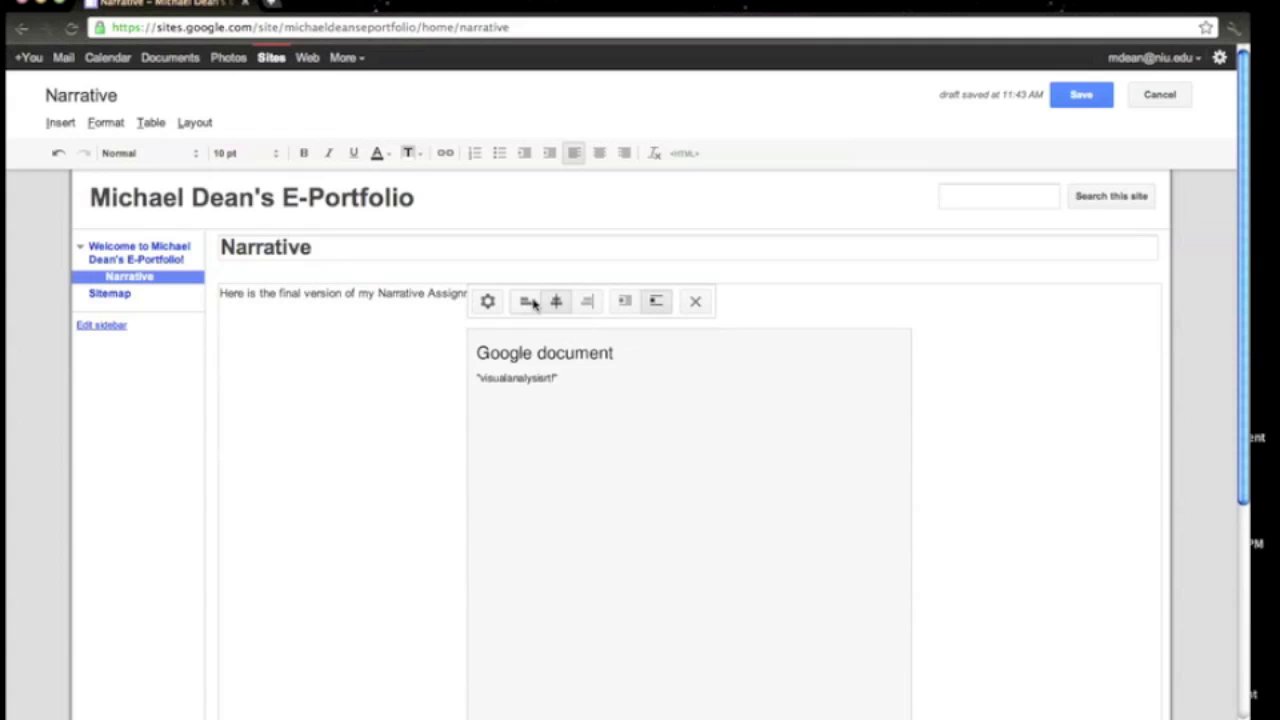
click(586, 302)
click(771, 300)
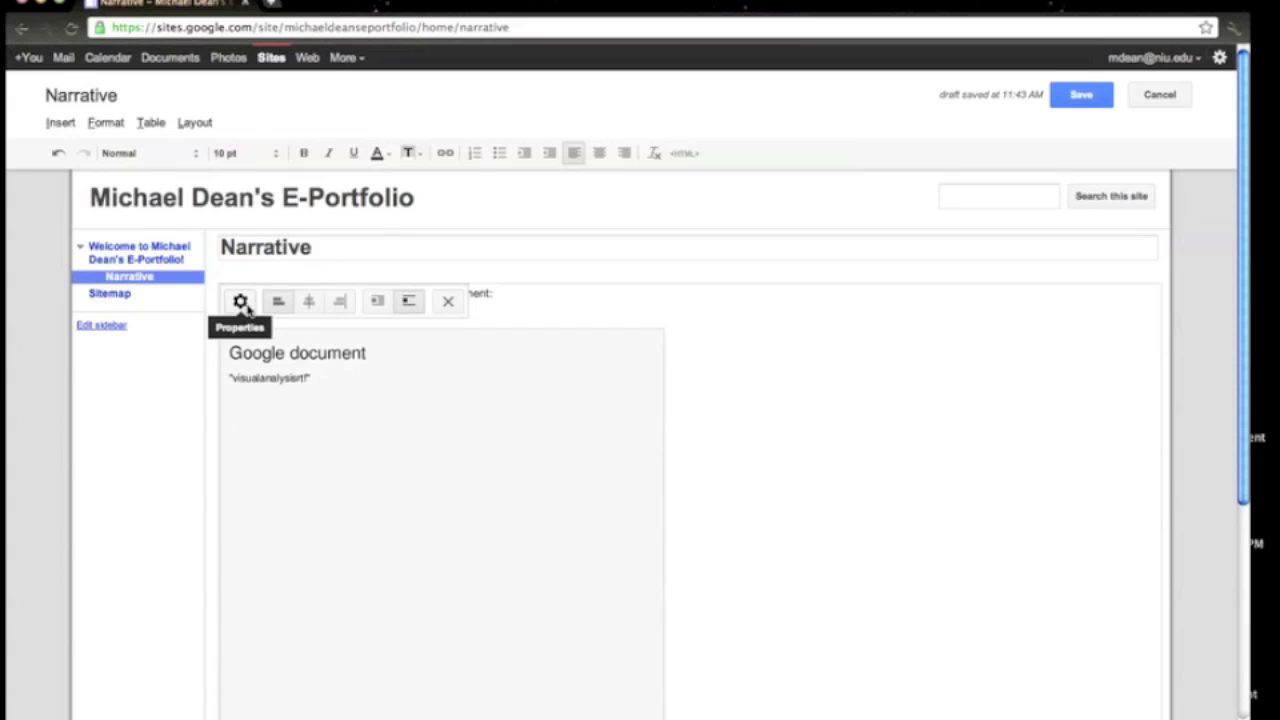
drag(1243, 272, 1250, 290)
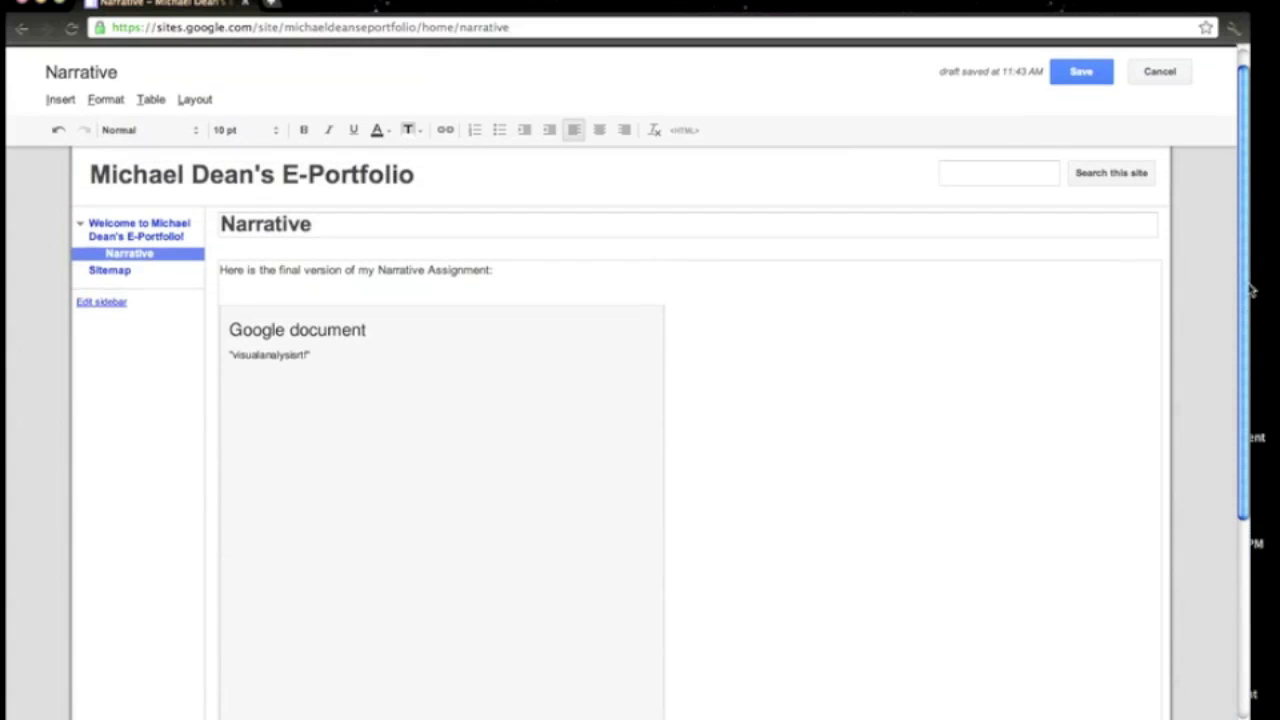
click(1081, 72)
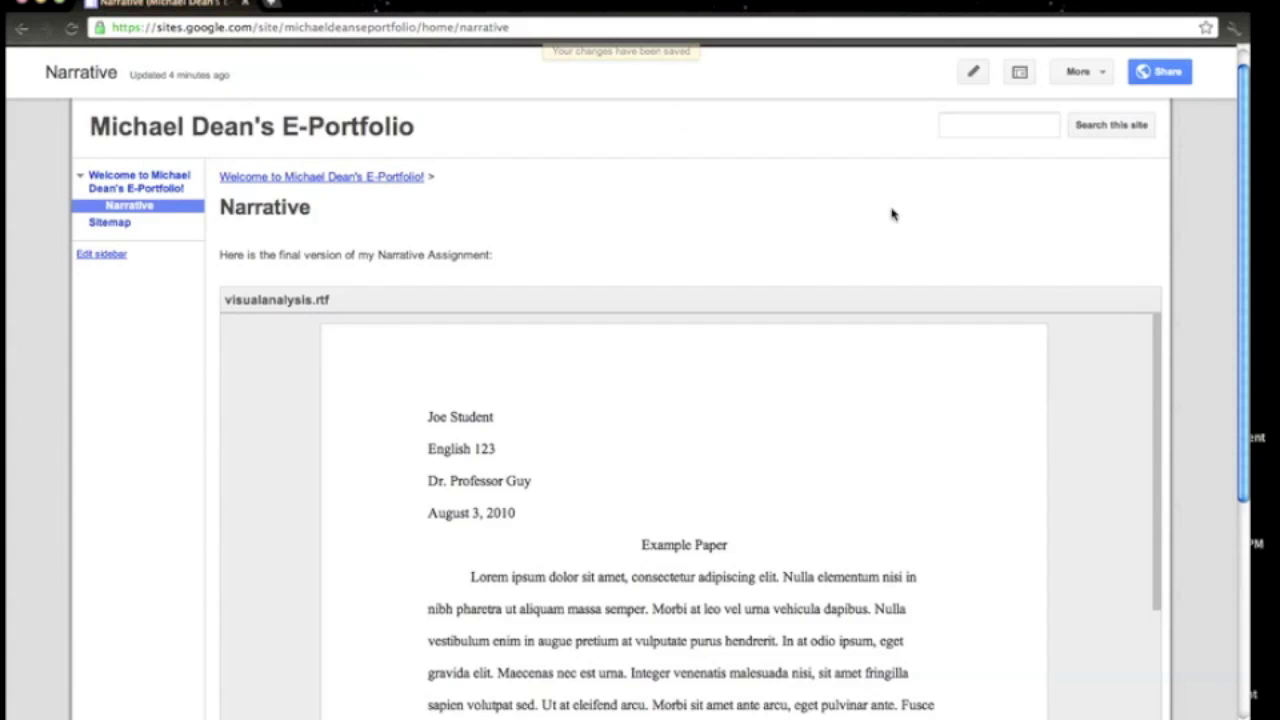
scroll(1158, 440, down, 2)
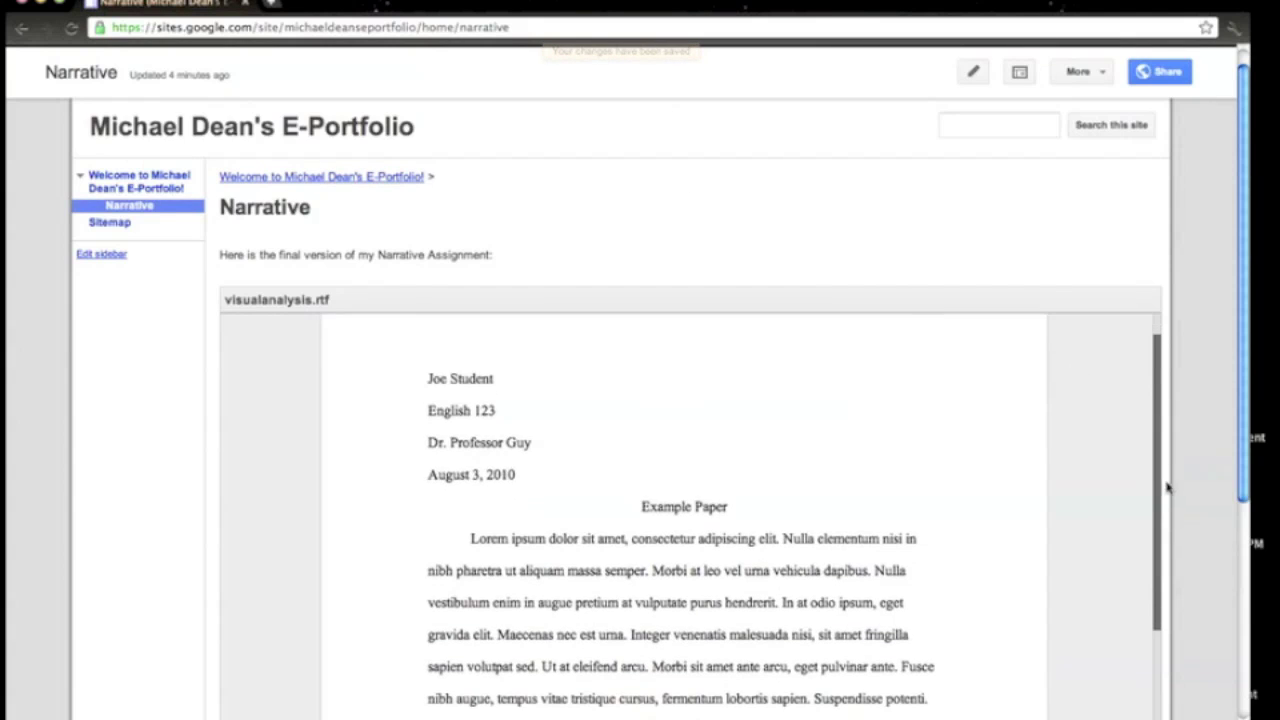
scroll(1168, 508, down, 10)
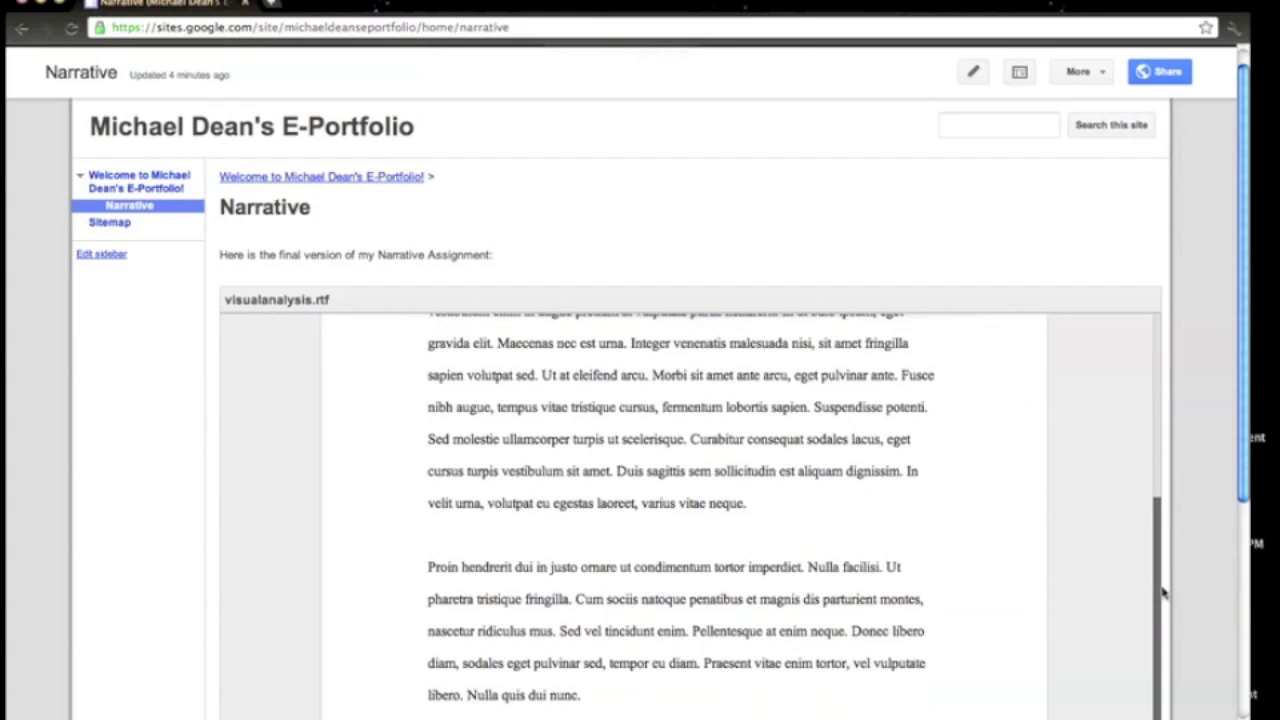
scroll(1158, 560, up, 5)
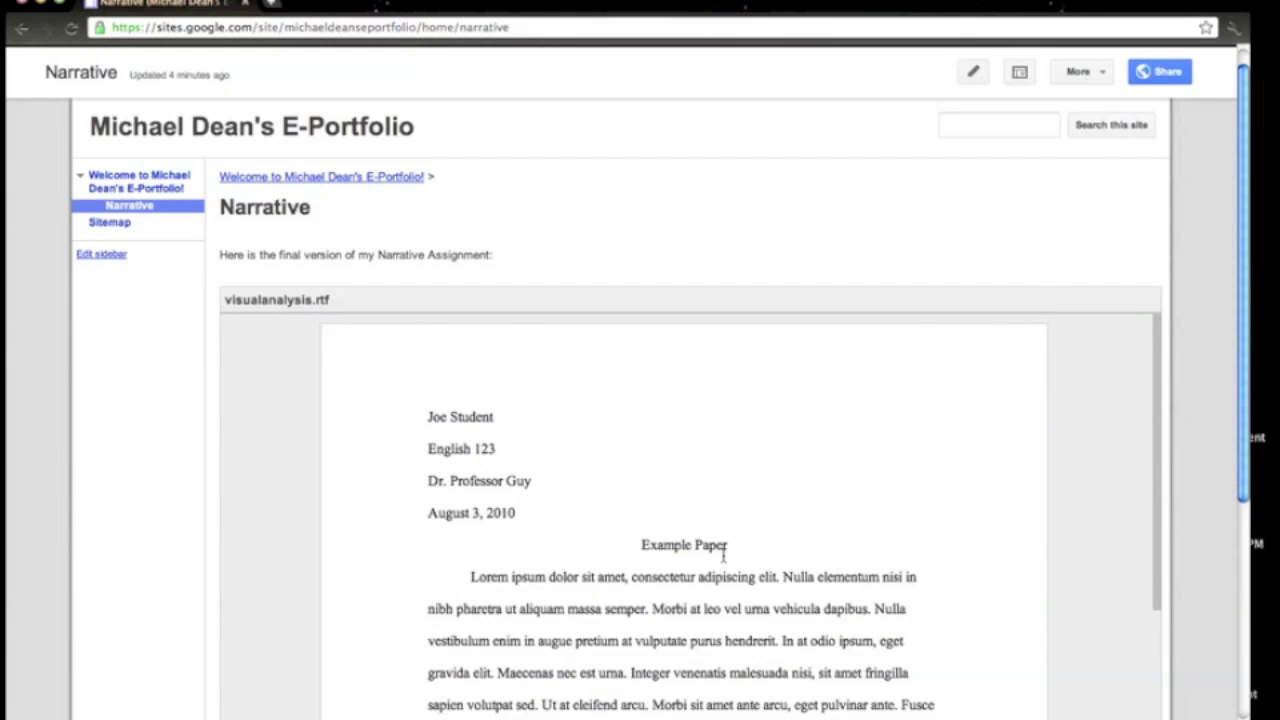
drag(1237, 354, 1225, 568)
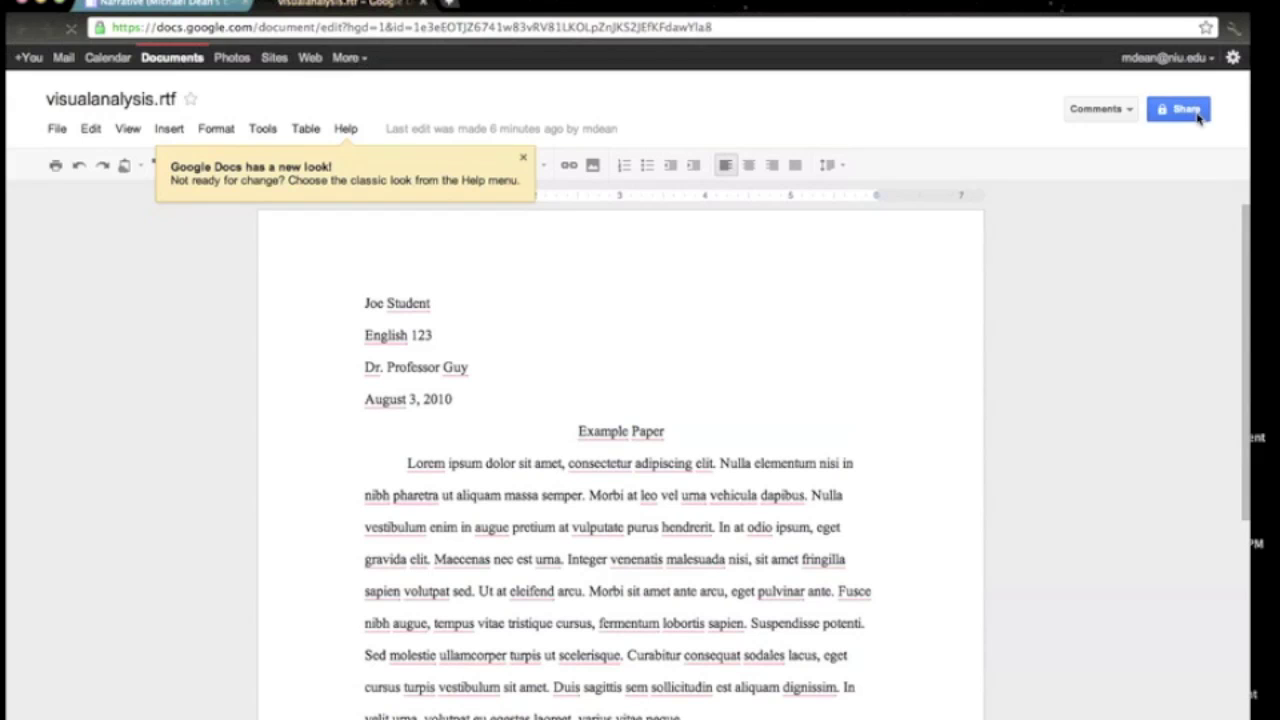
Switch visualanalysis.rtf's sharing access to Public on the web and save the setting.
click(1198, 114)
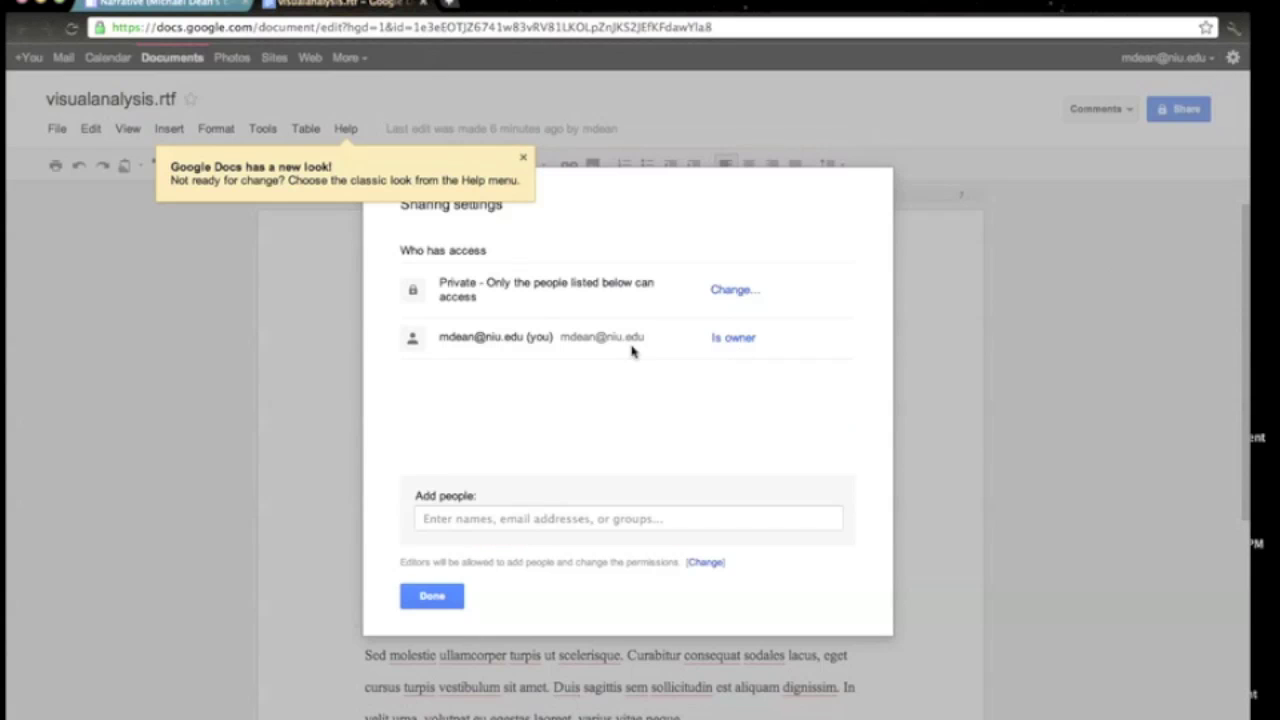
click(735, 289)
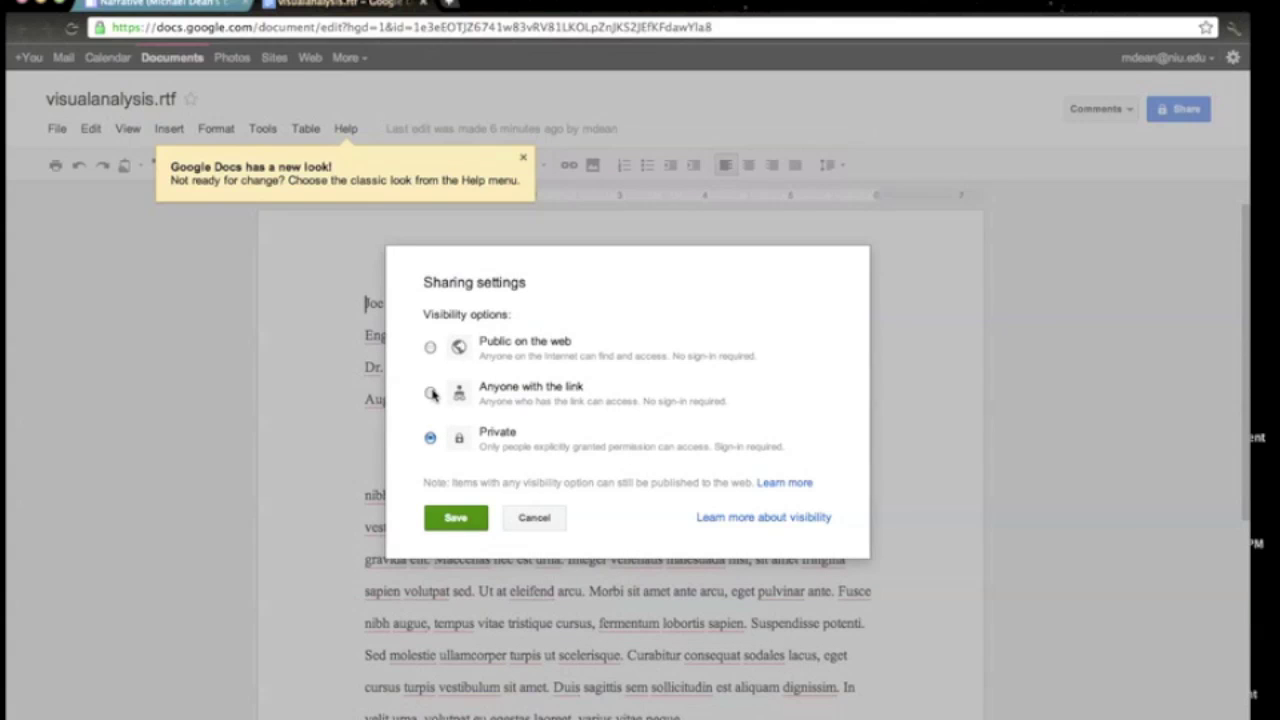
click(430, 347)
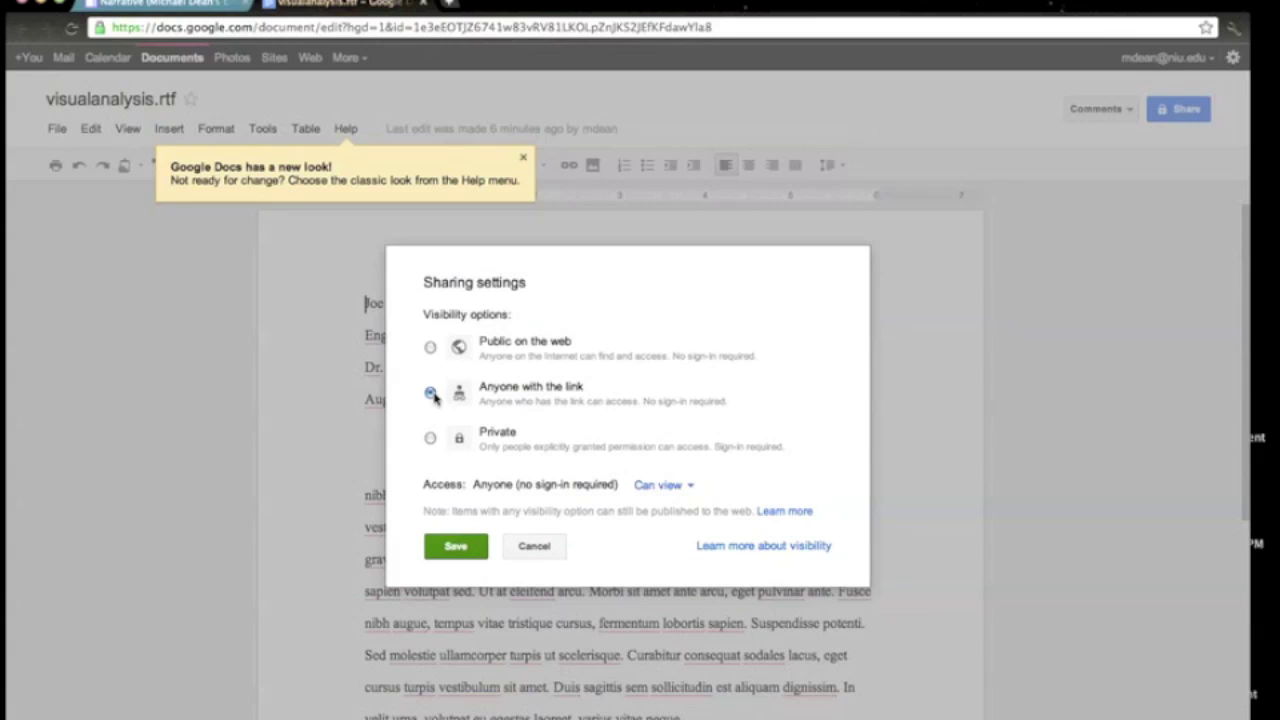
click(430, 347)
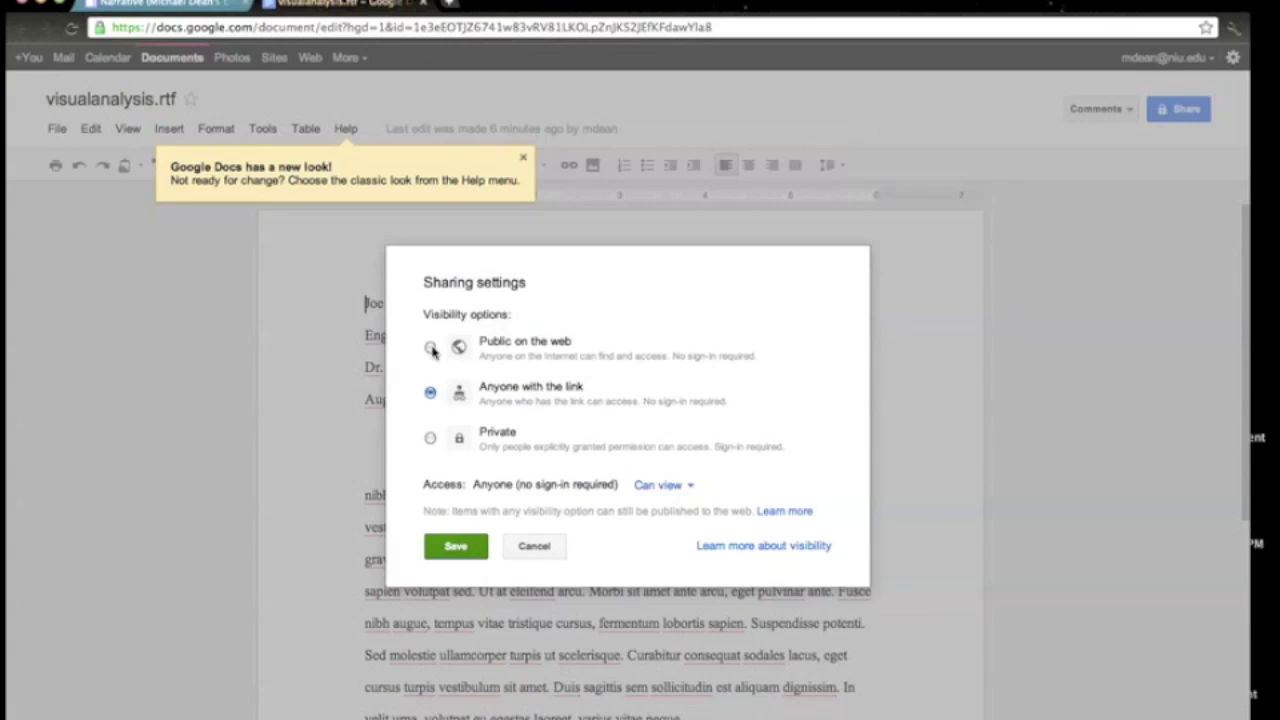
click(455, 547)
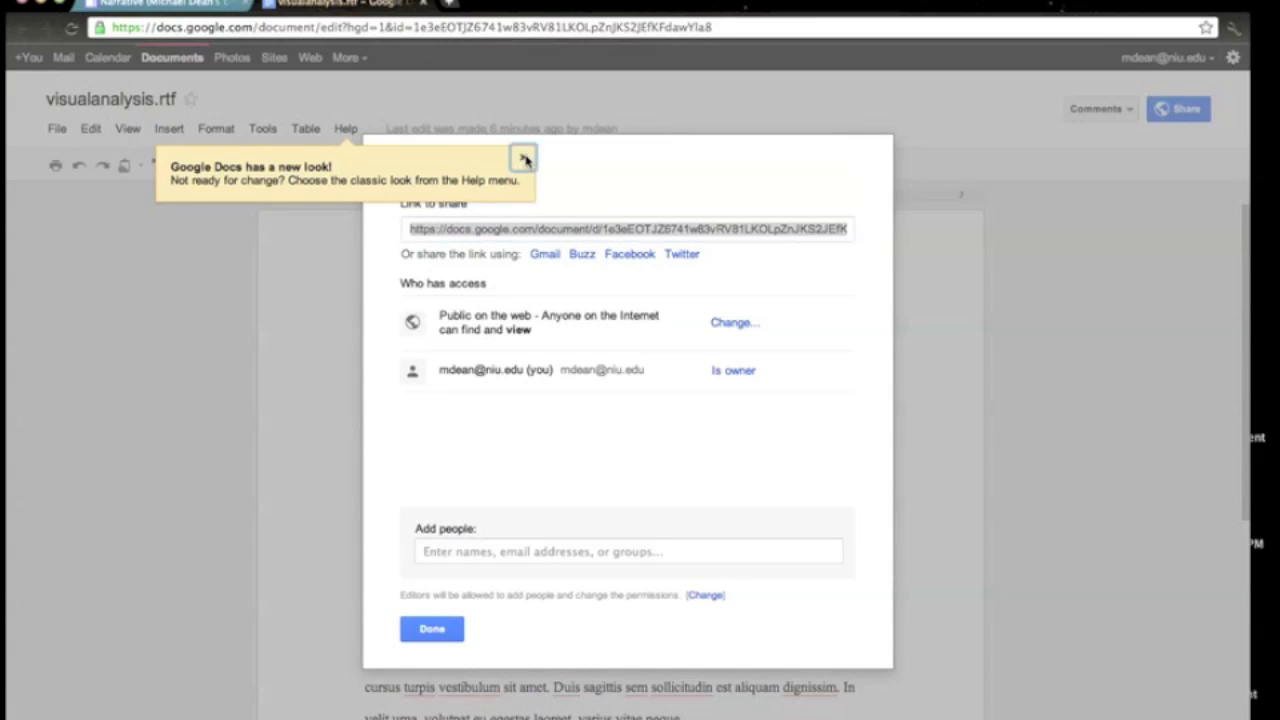
click(525, 160)
click(432, 629)
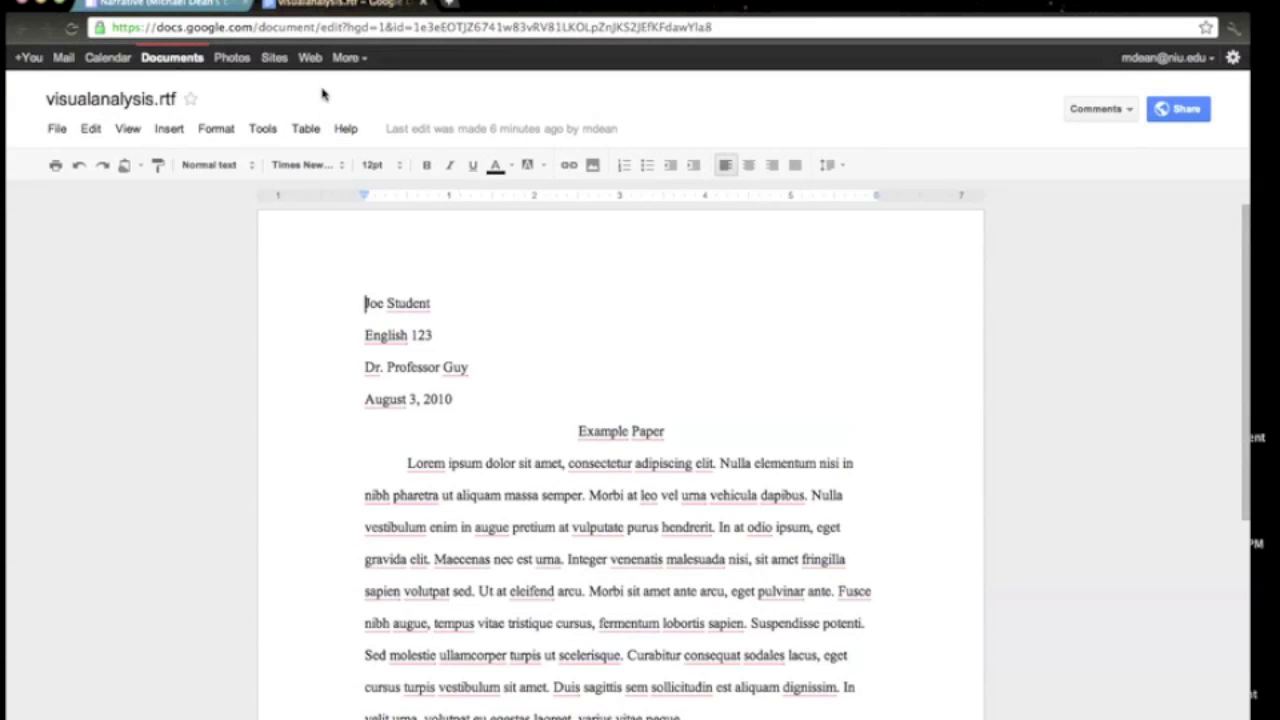
Go to Google Sites and view the E-Portfolio's Narrative page with the embedded visualanalysis.rtf paper.
click(340, 59)
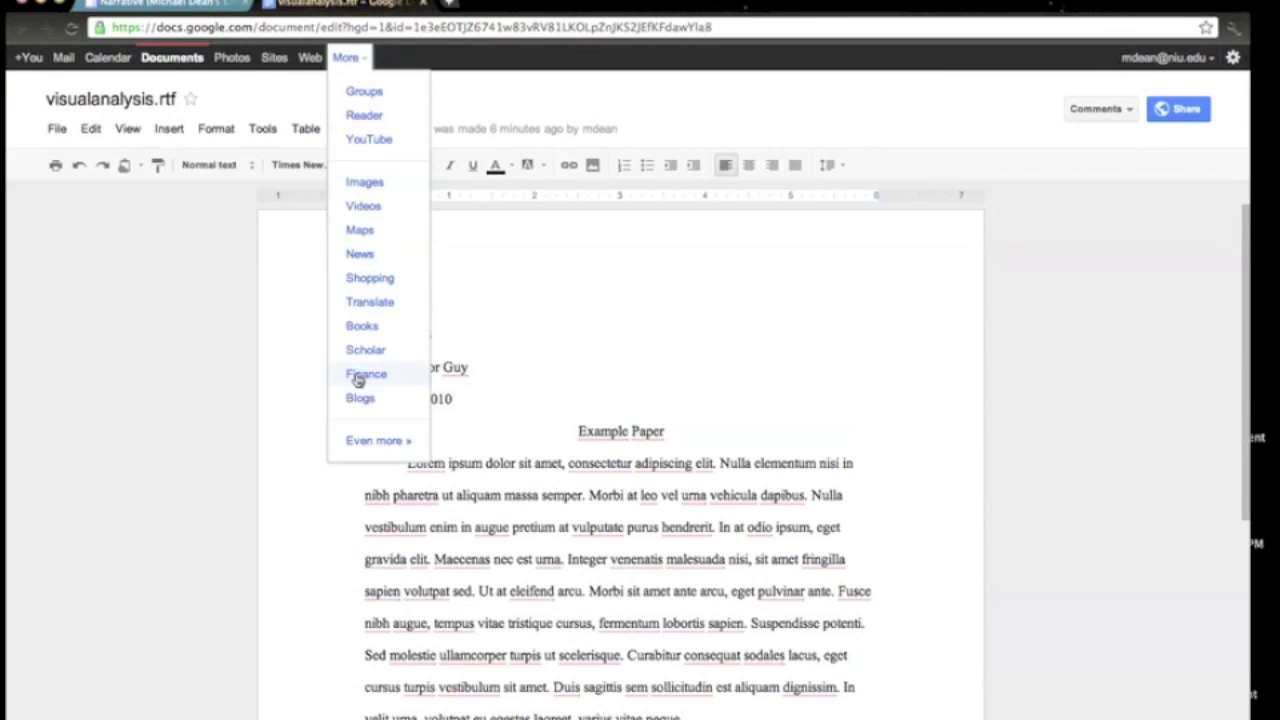
click(272, 57)
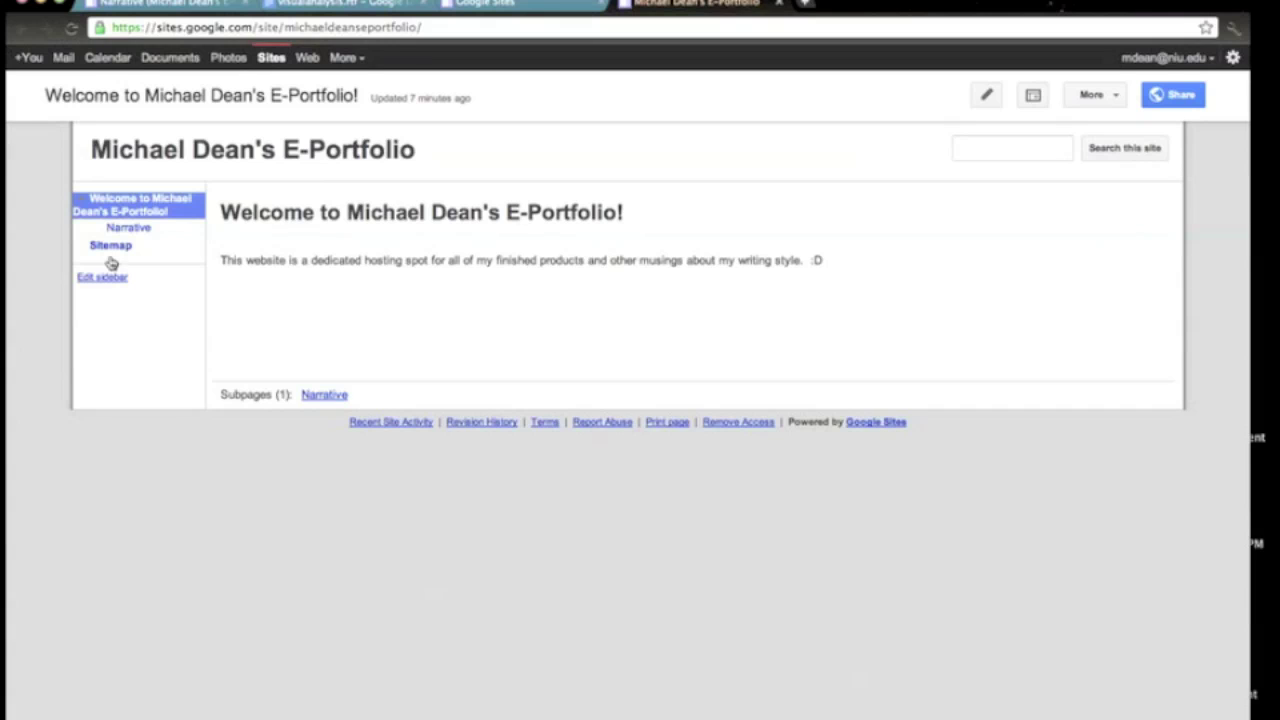
click(129, 229)
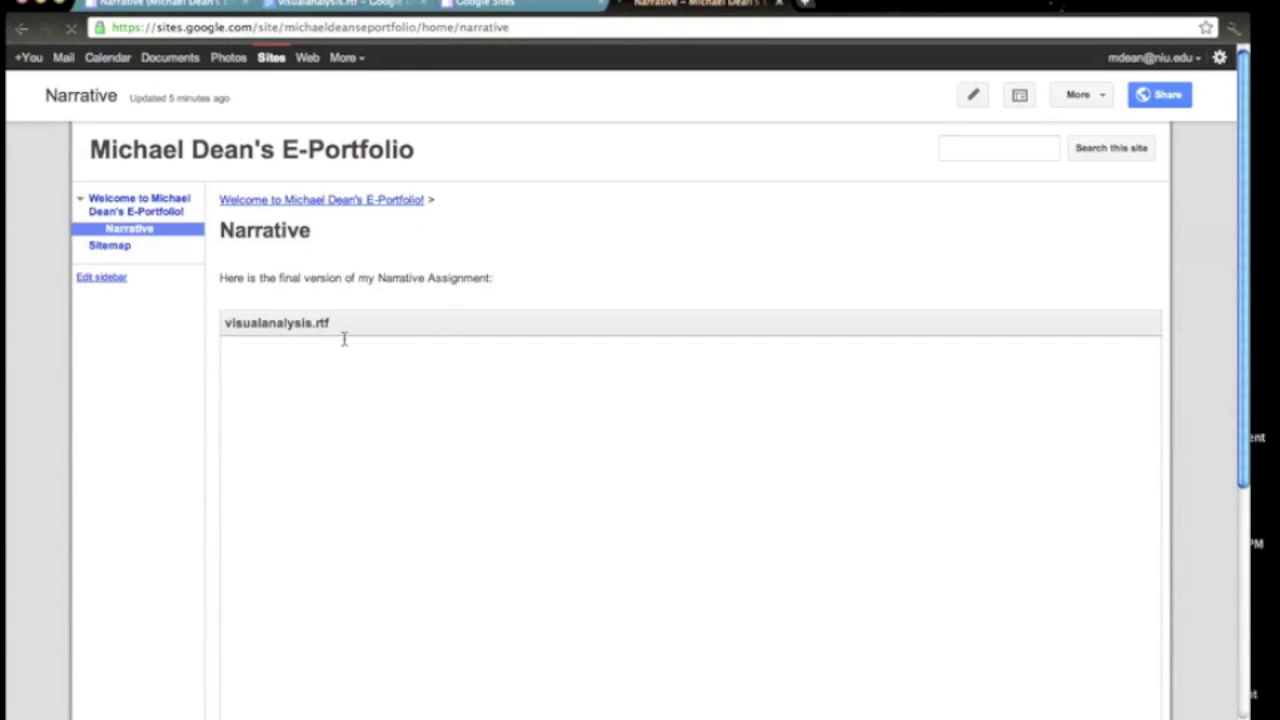
drag(1246, 188, 1248, 177)
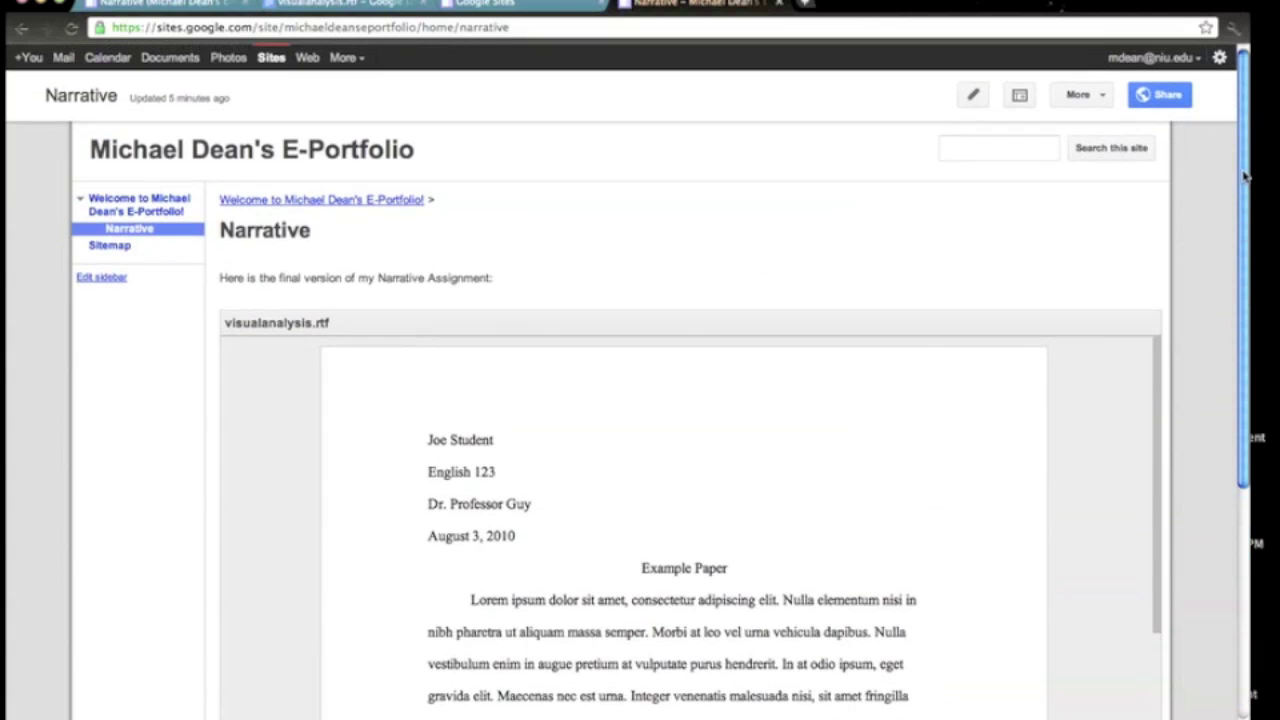